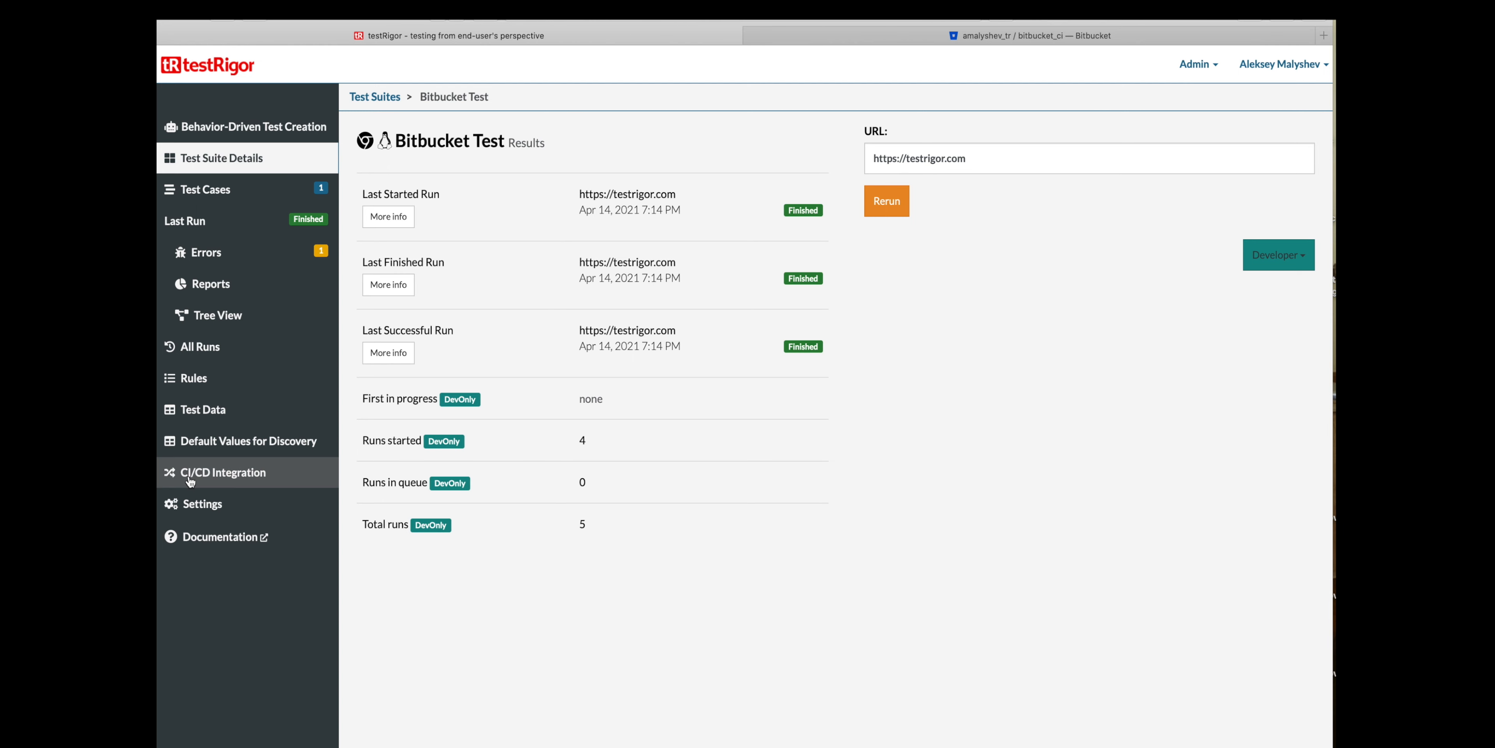
# - Open the Bitbucket Test suite's CI/CD integration page and look through the prepopulated CI script
pyautogui.click(221, 481)
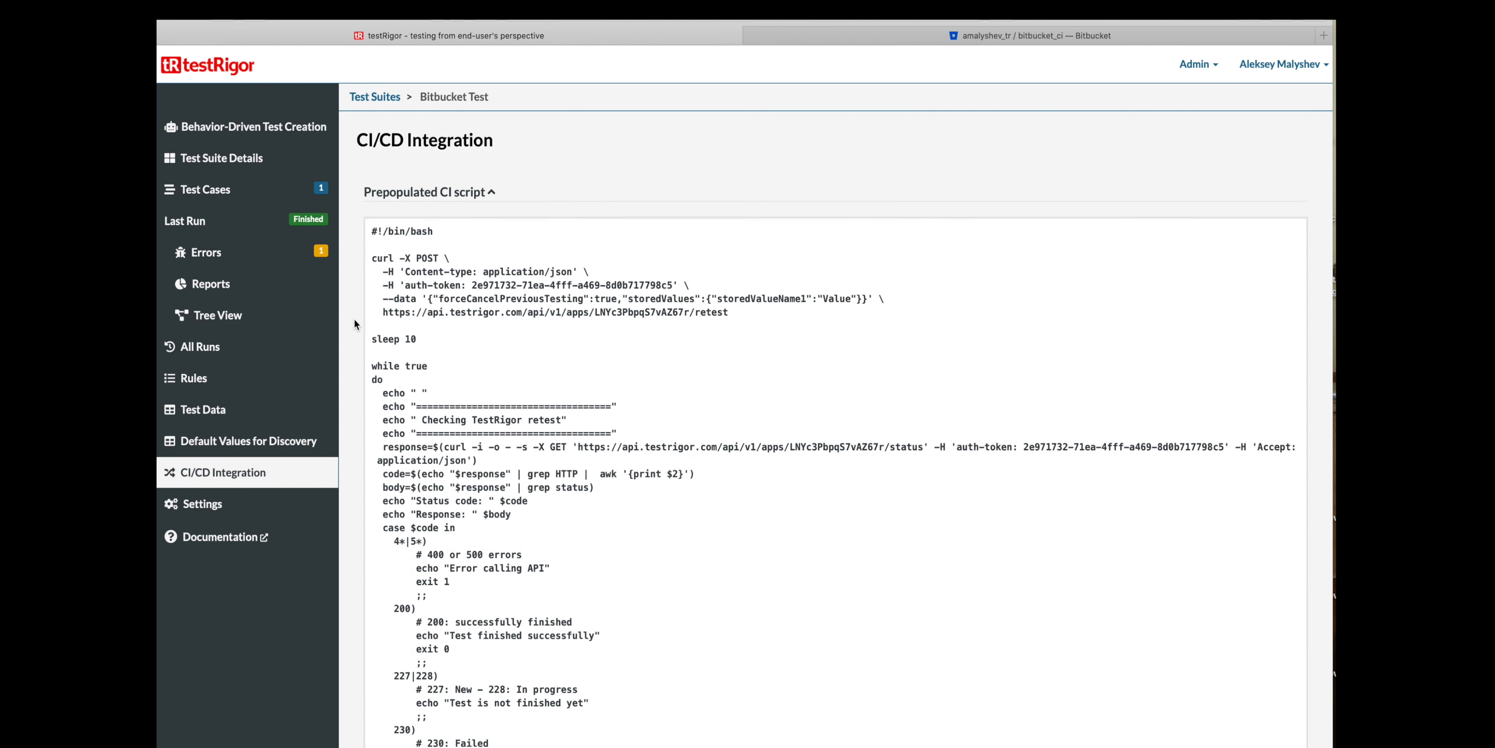
pyautogui.scroll(-5, 354, 319)
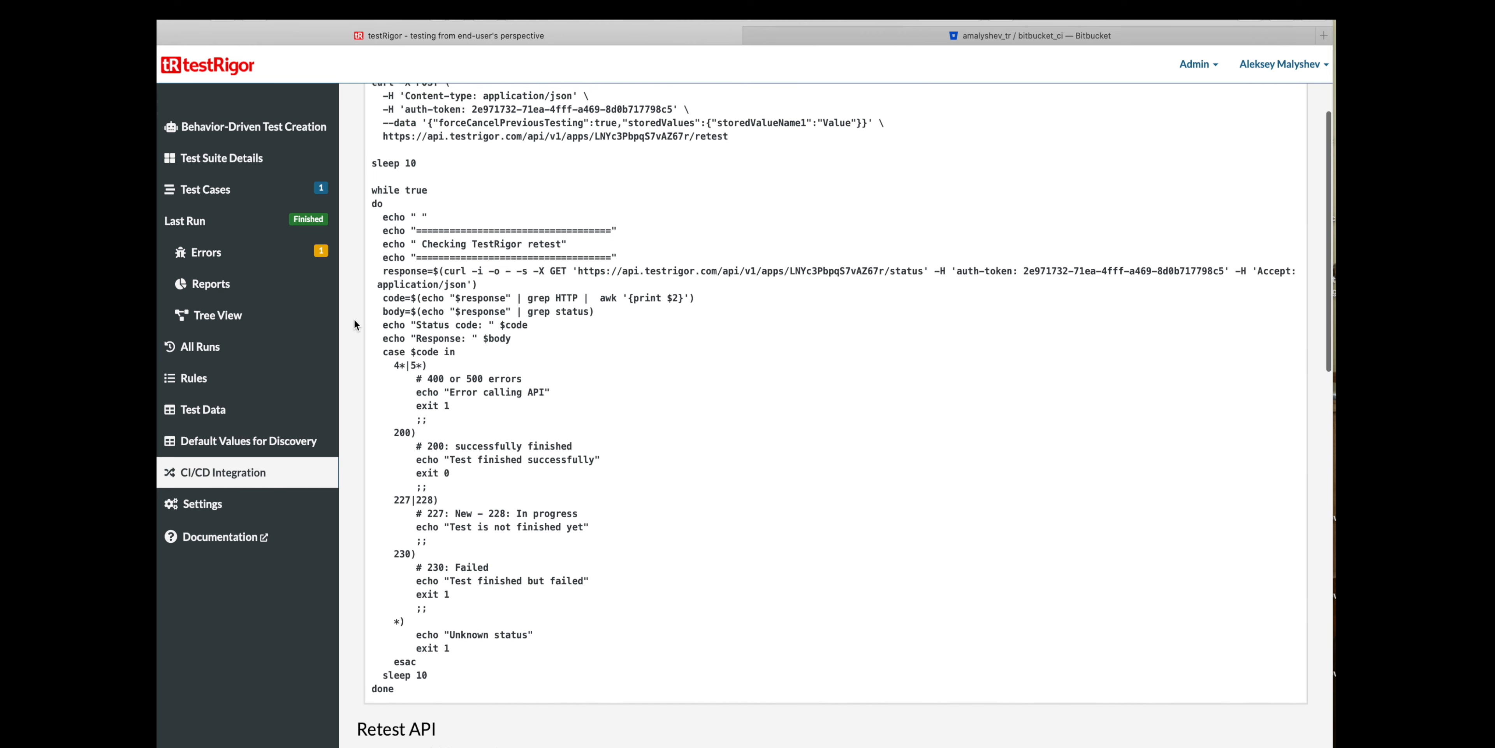
pyautogui.scroll(1, 355, 319)
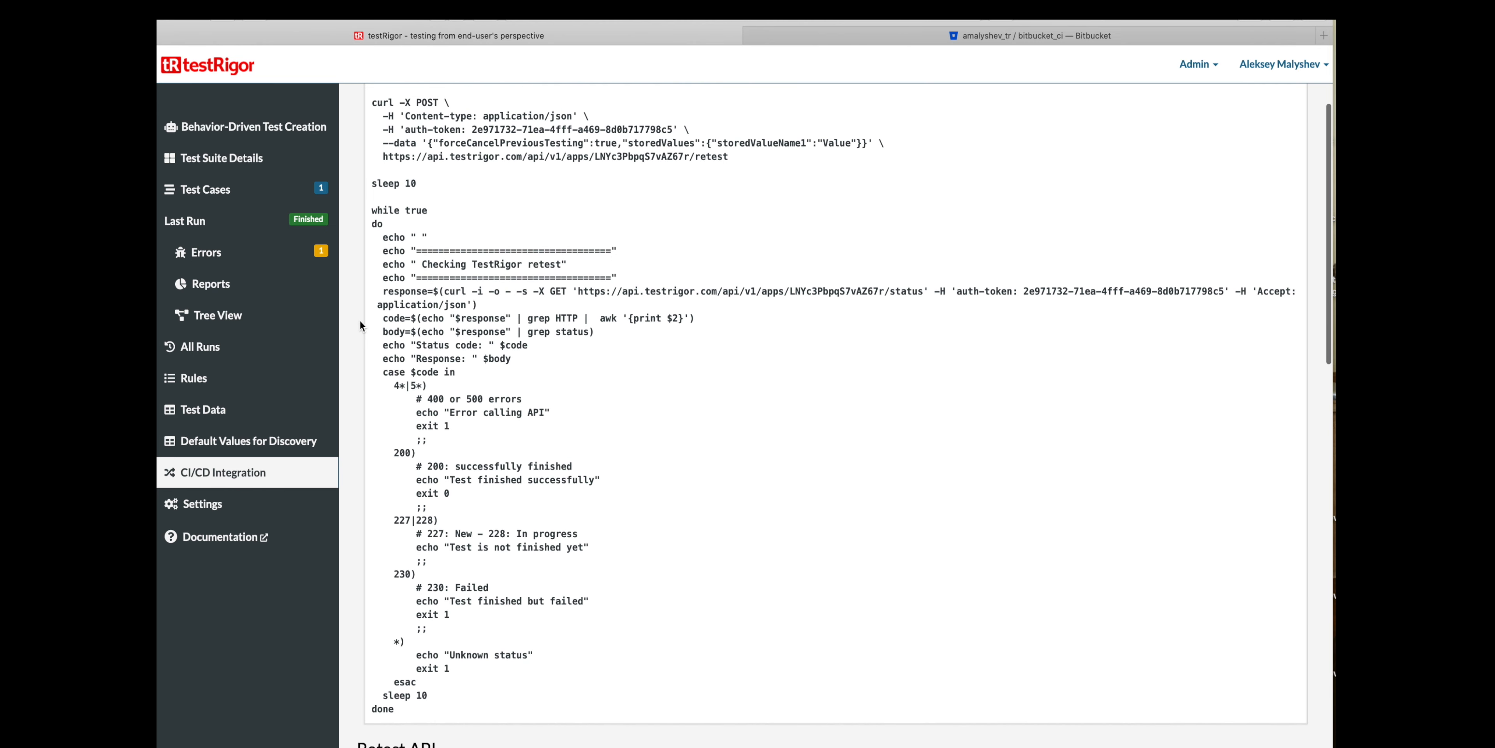
pyautogui.scroll(1, 360, 321)
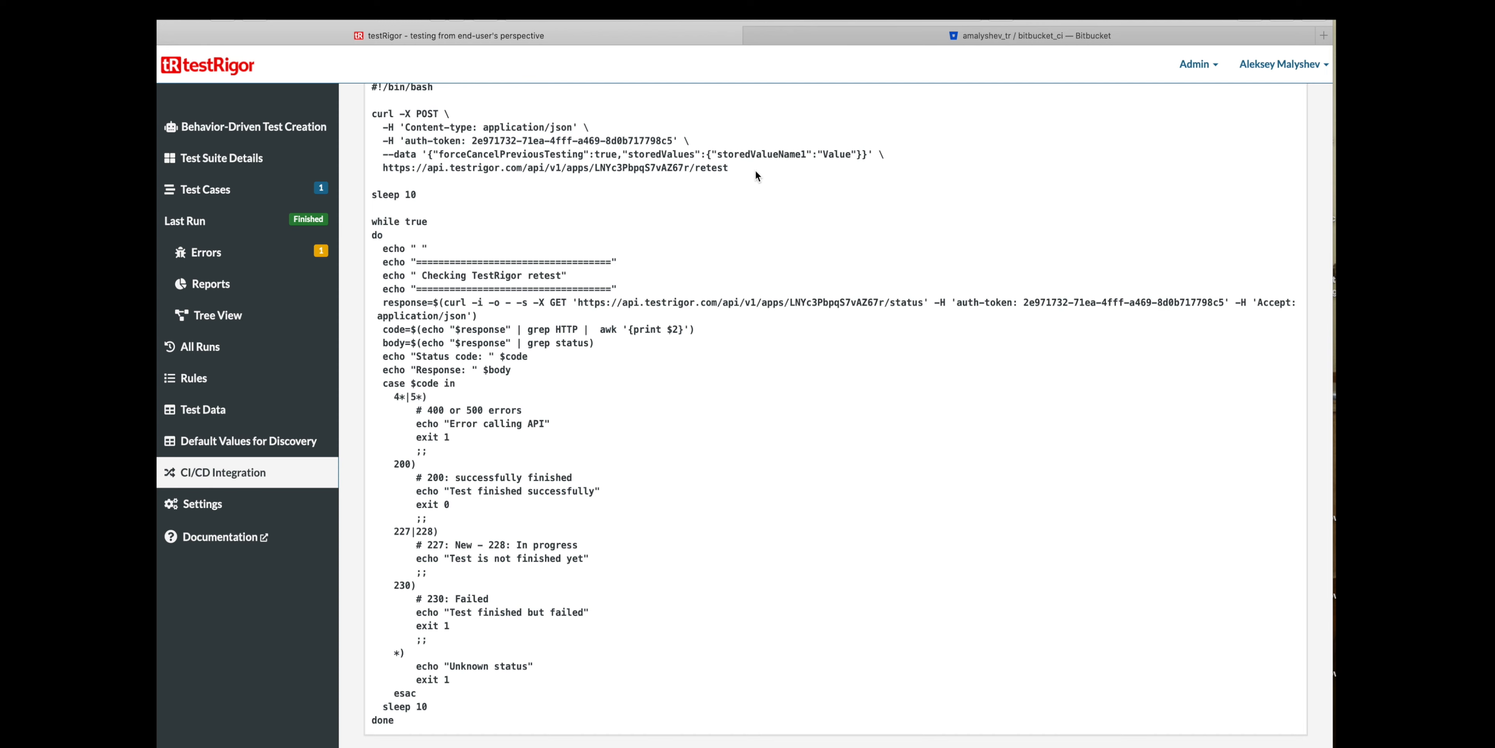
# - Examine the script's retest POST request, including its auth token and stored values, and the sleep 10 delay after it
pyautogui.moveTo(371, 114); pyautogui.dragTo(747, 172)
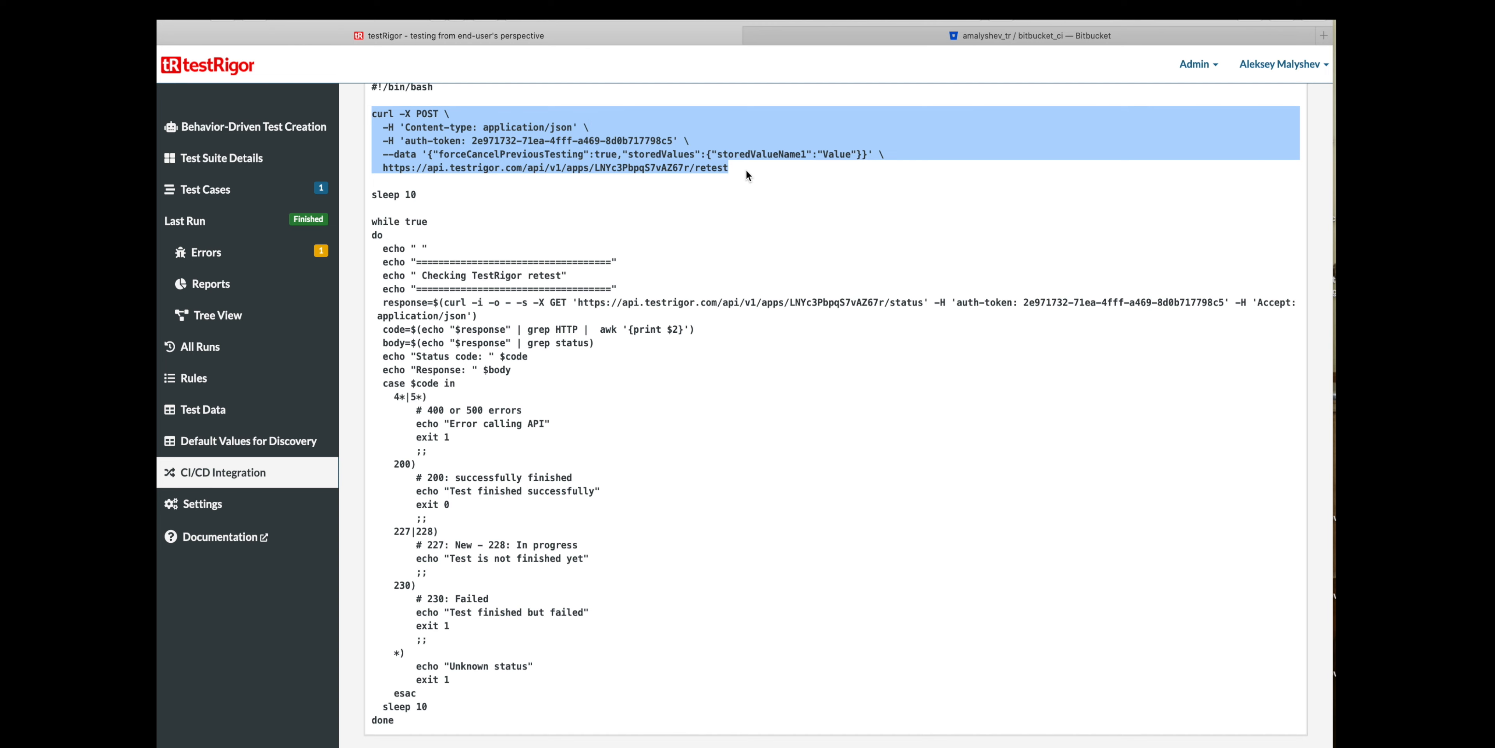
pyautogui.click(745, 172)
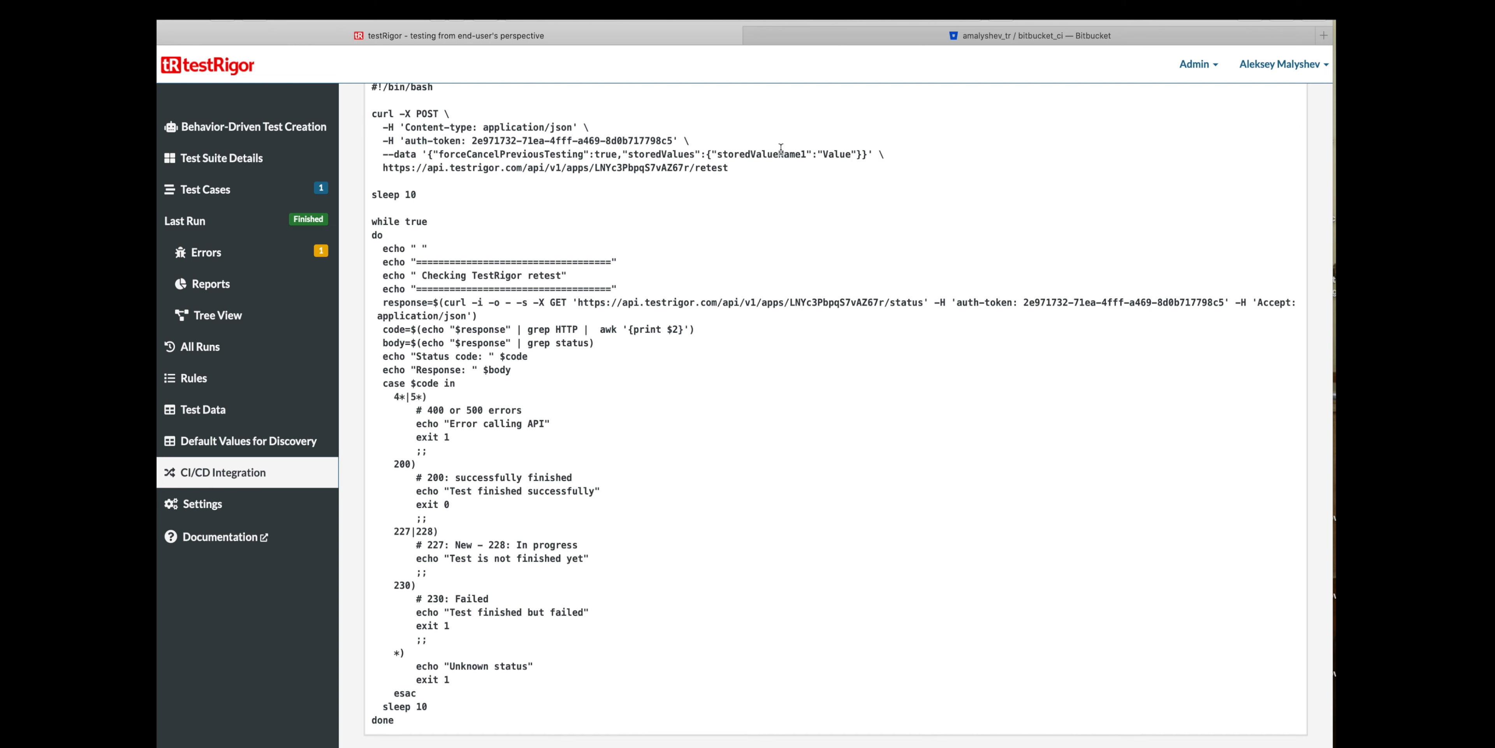
pyautogui.moveTo(501, 137); pyautogui.dragTo(608, 142)
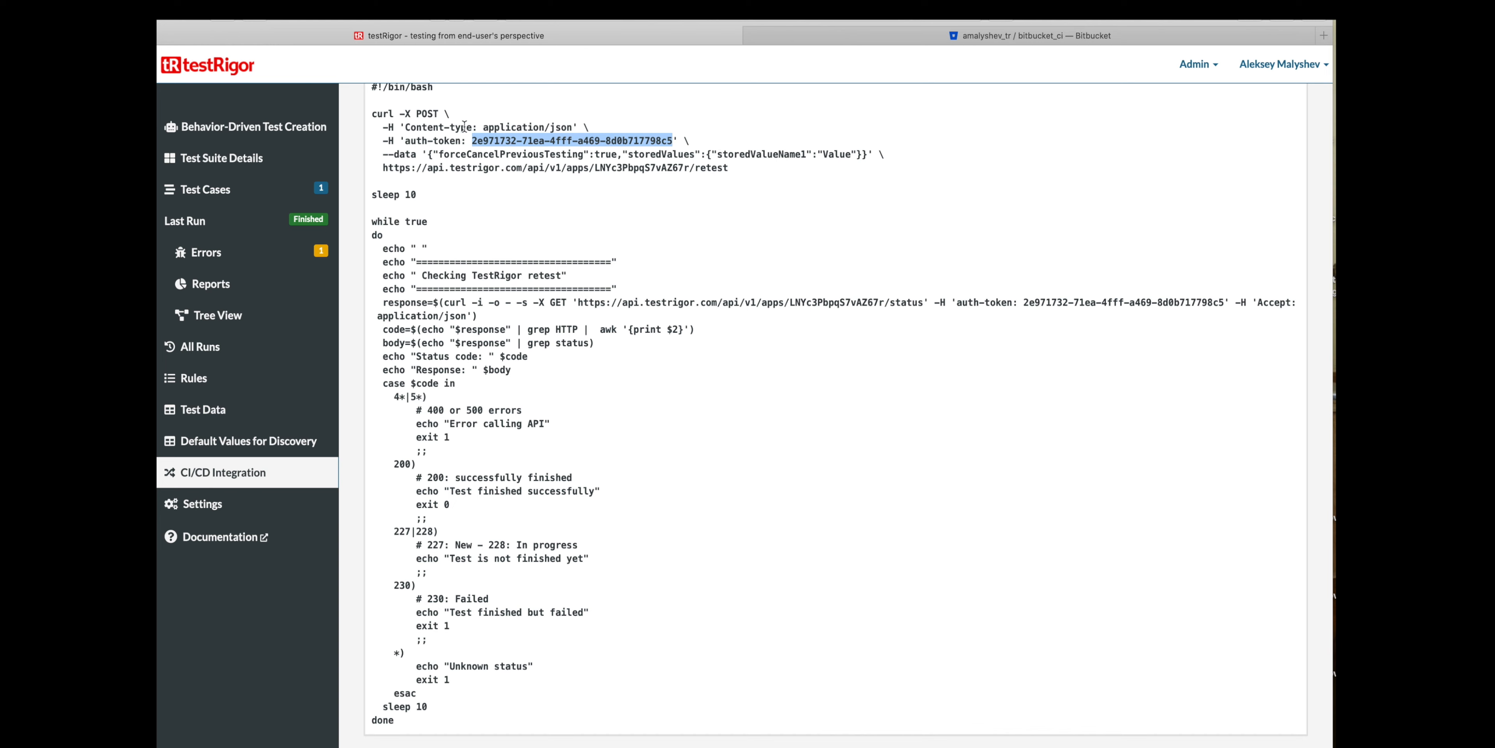
pyautogui.click(792, 178)
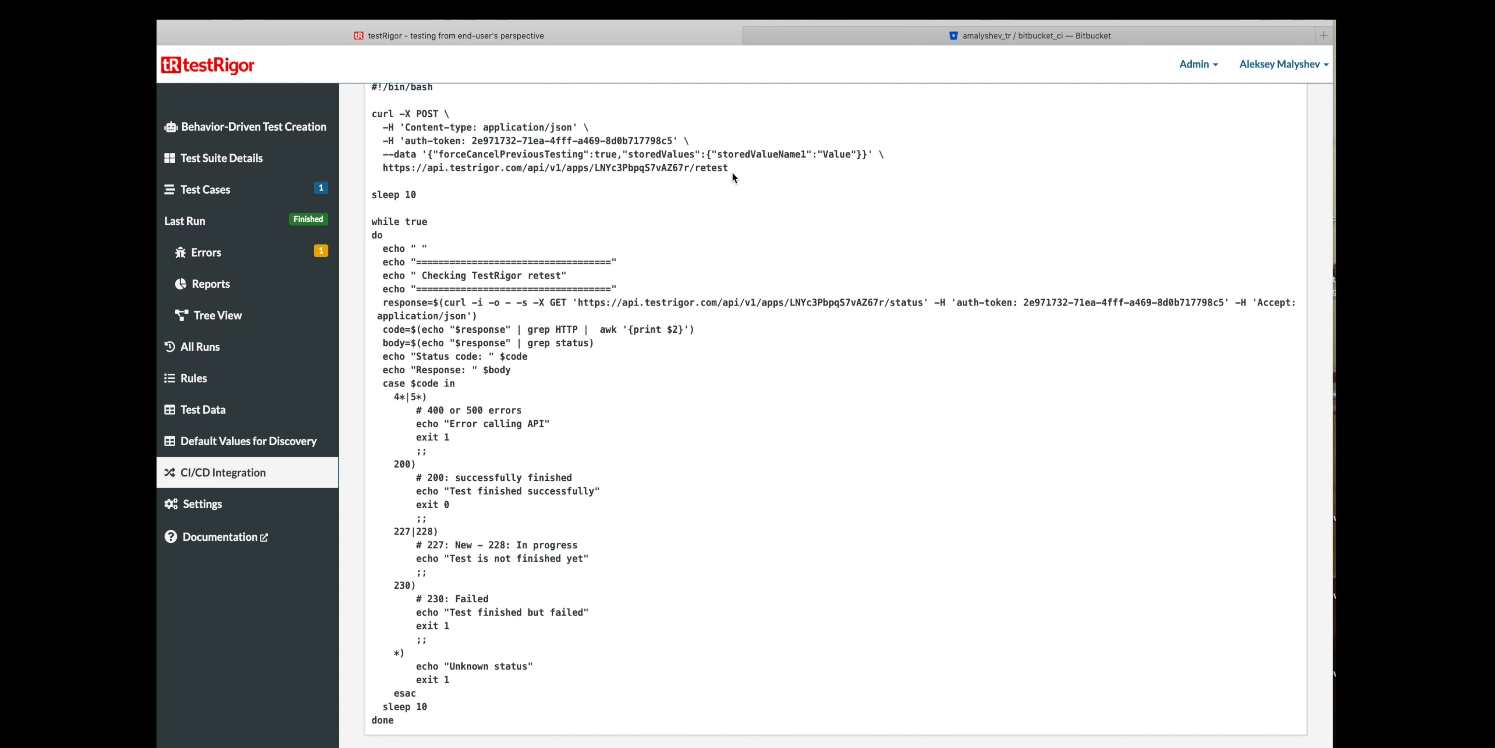
pyautogui.doubleClick(668, 156)
pyautogui.click(498, 154)
pyautogui.moveTo(430, 194); pyautogui.dragTo(366, 194)
pyautogui.click(427, 204)
# - Examine the script's exit codes for the successfully finished (200), failed (230) and unknown status cases
pyautogui.scroll(-1, 779, 409)
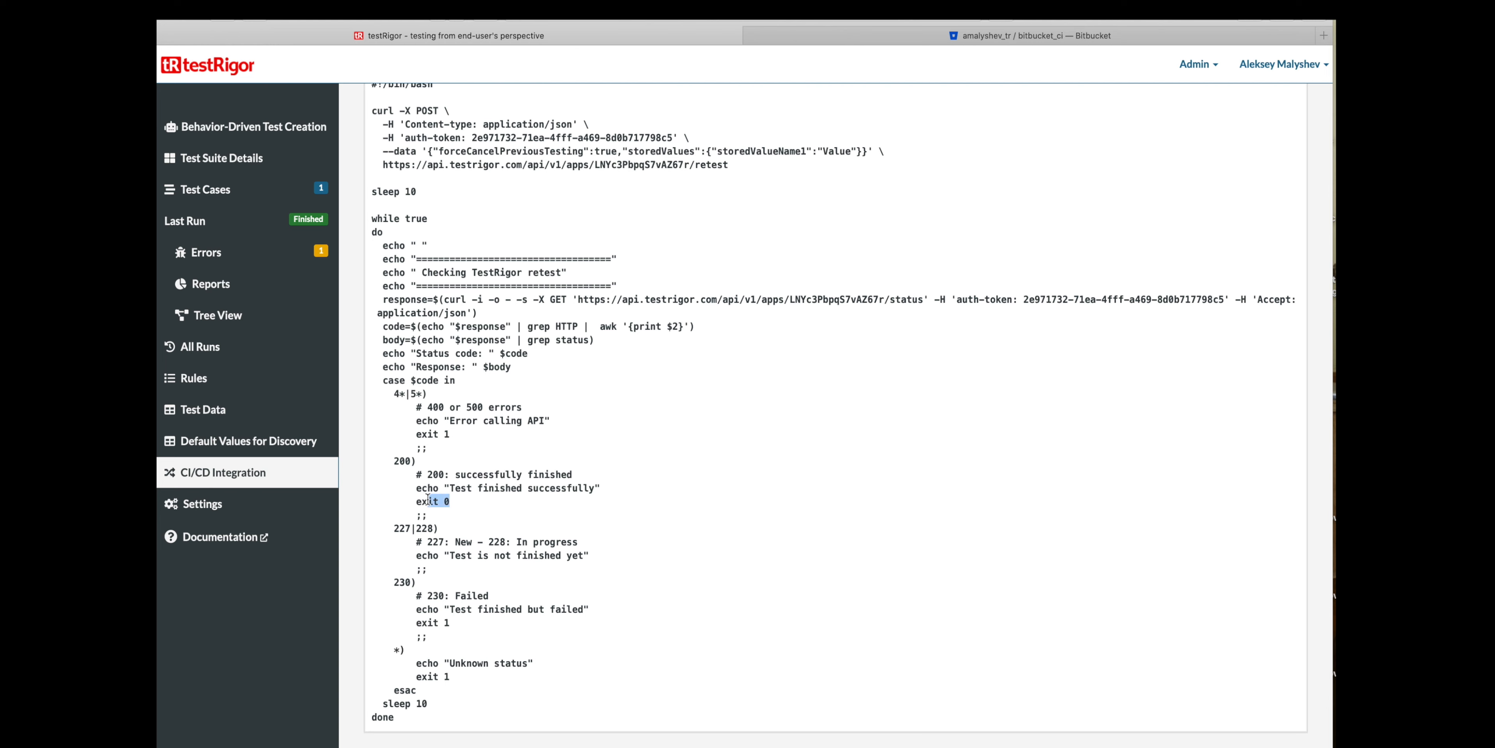
pyautogui.moveTo(459, 500)
pyautogui.mouseDown()
pyautogui.moveTo(414, 501)
pyautogui.moveTo(418, 476)
pyautogui.moveTo(451, 498)
pyautogui.mouseUp()
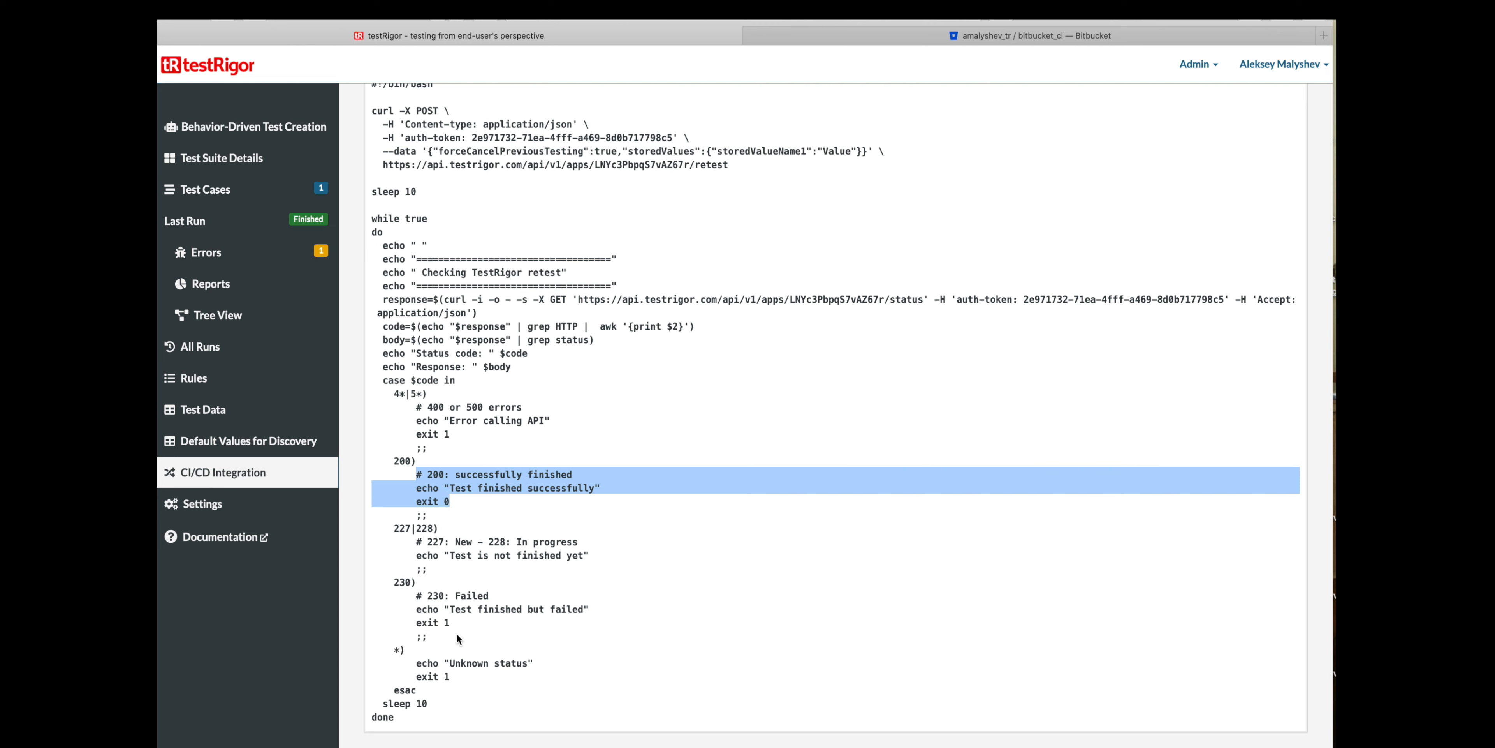
pyautogui.moveTo(466, 626); pyautogui.dragTo(414, 597)
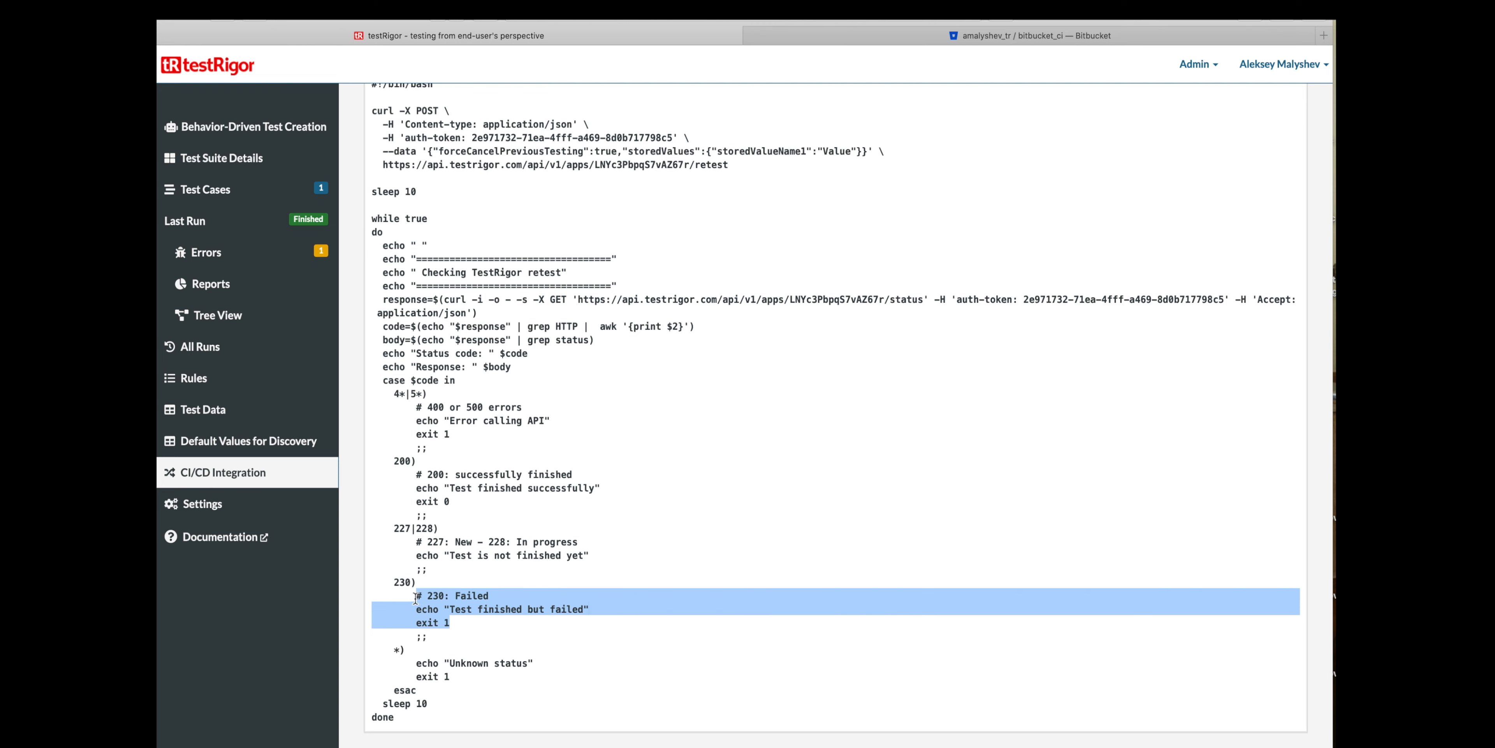
pyautogui.moveTo(482, 675); pyautogui.dragTo(412, 667)
pyautogui.click(502, 634)
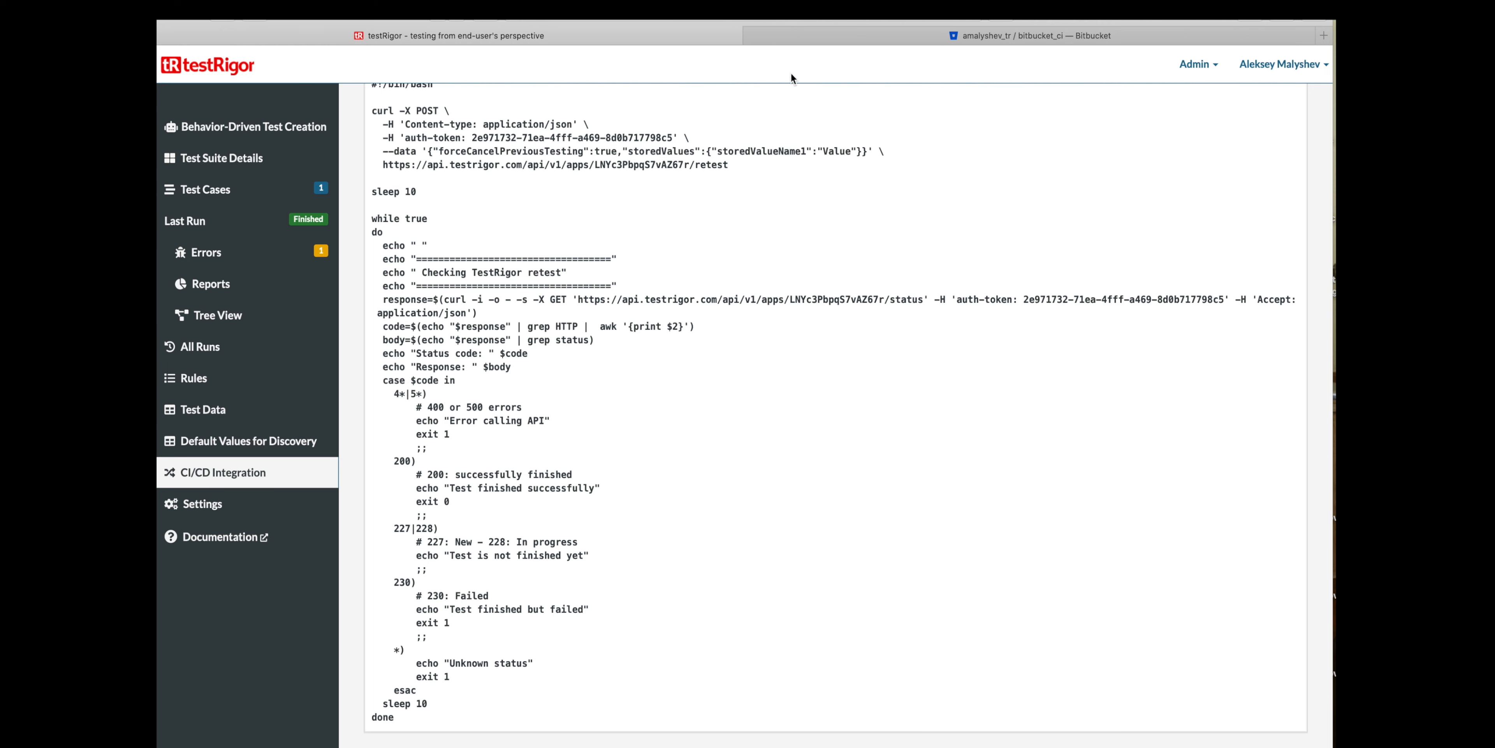
# - Switch to the bitbucket_ci repository in Bitbucket, review its pipeline runs and return to the source files
pyautogui.click(918, 36)
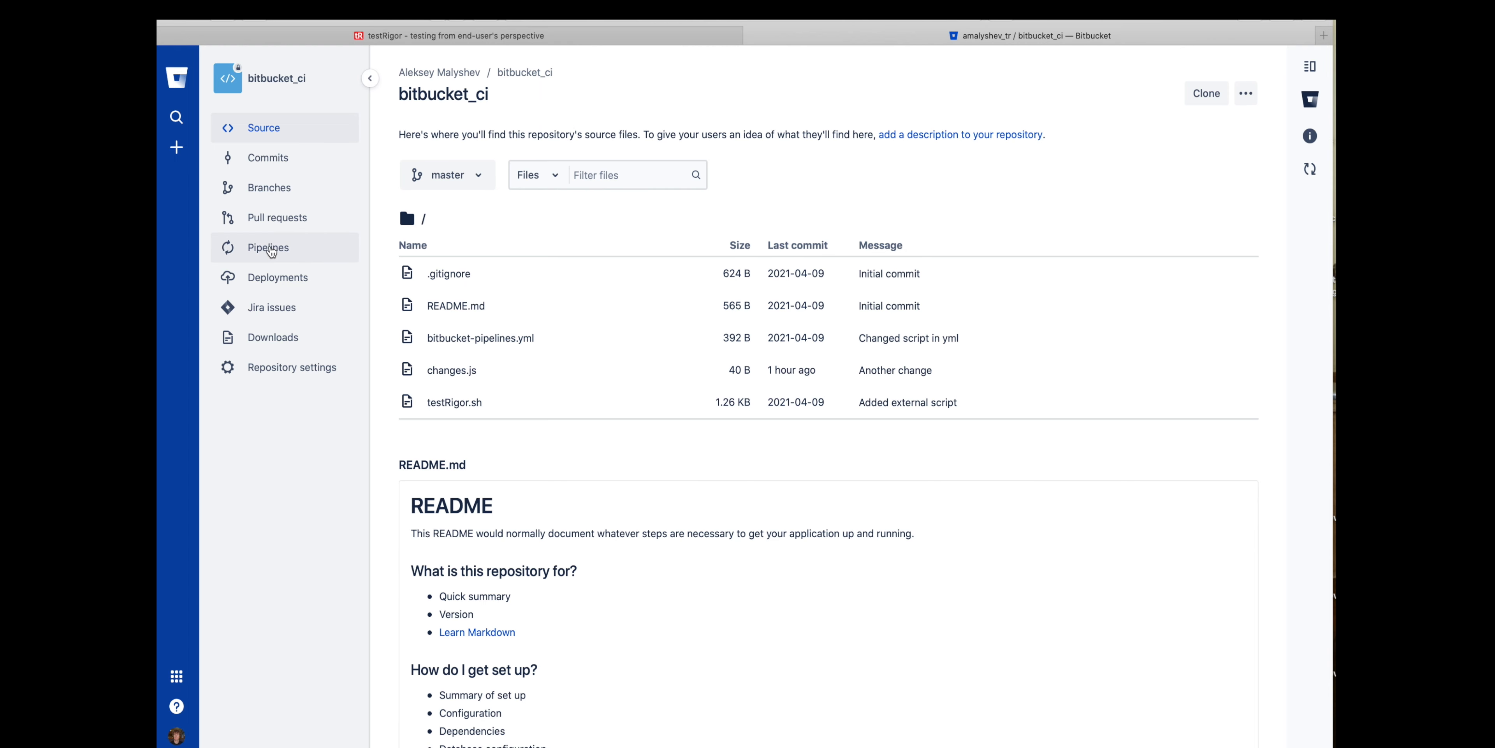
pyautogui.click(255, 254)
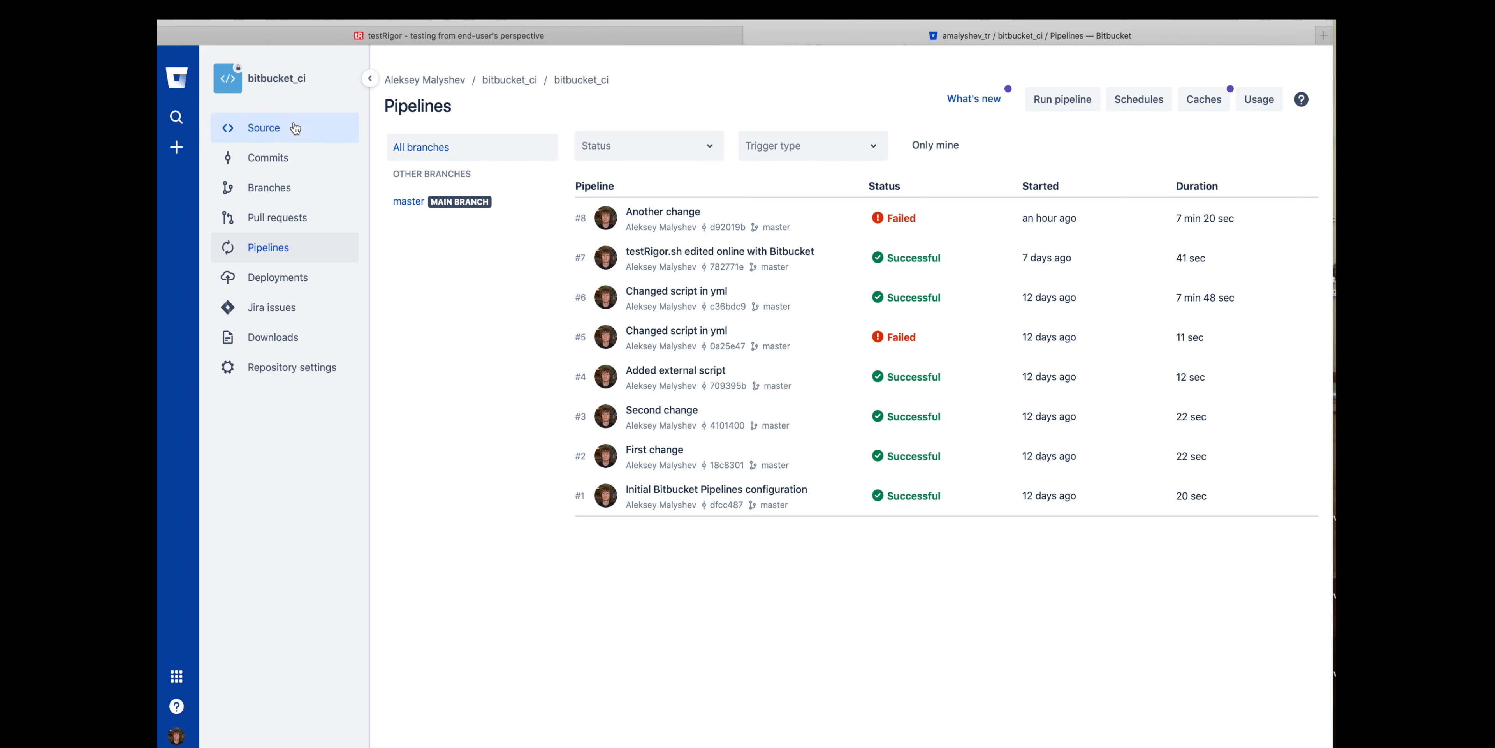
pyautogui.click(273, 128)
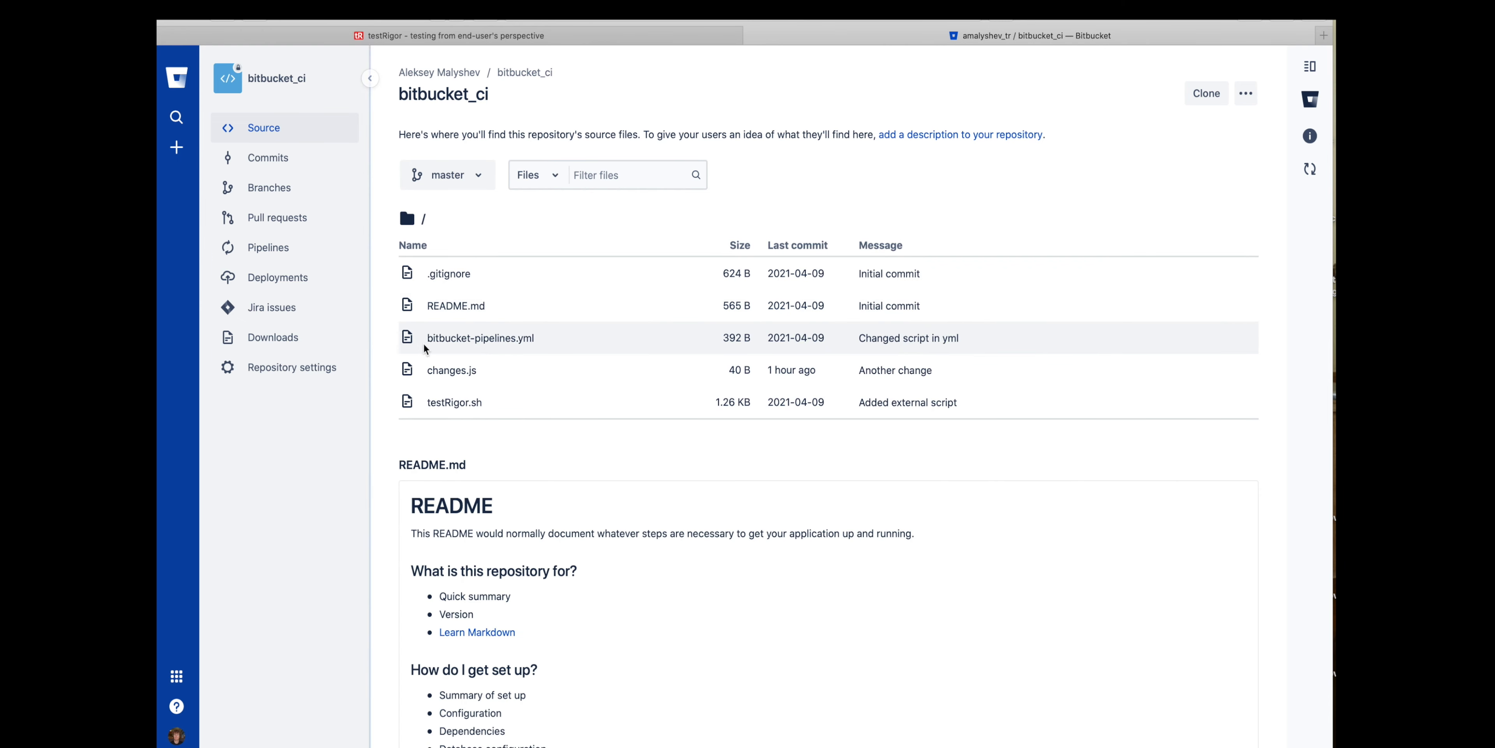
# - Open bitbucket-pipelines.yml and examine the script line that runs testRigor.sh
pyautogui.moveTo(547, 339); pyautogui.dragTo(428, 344)
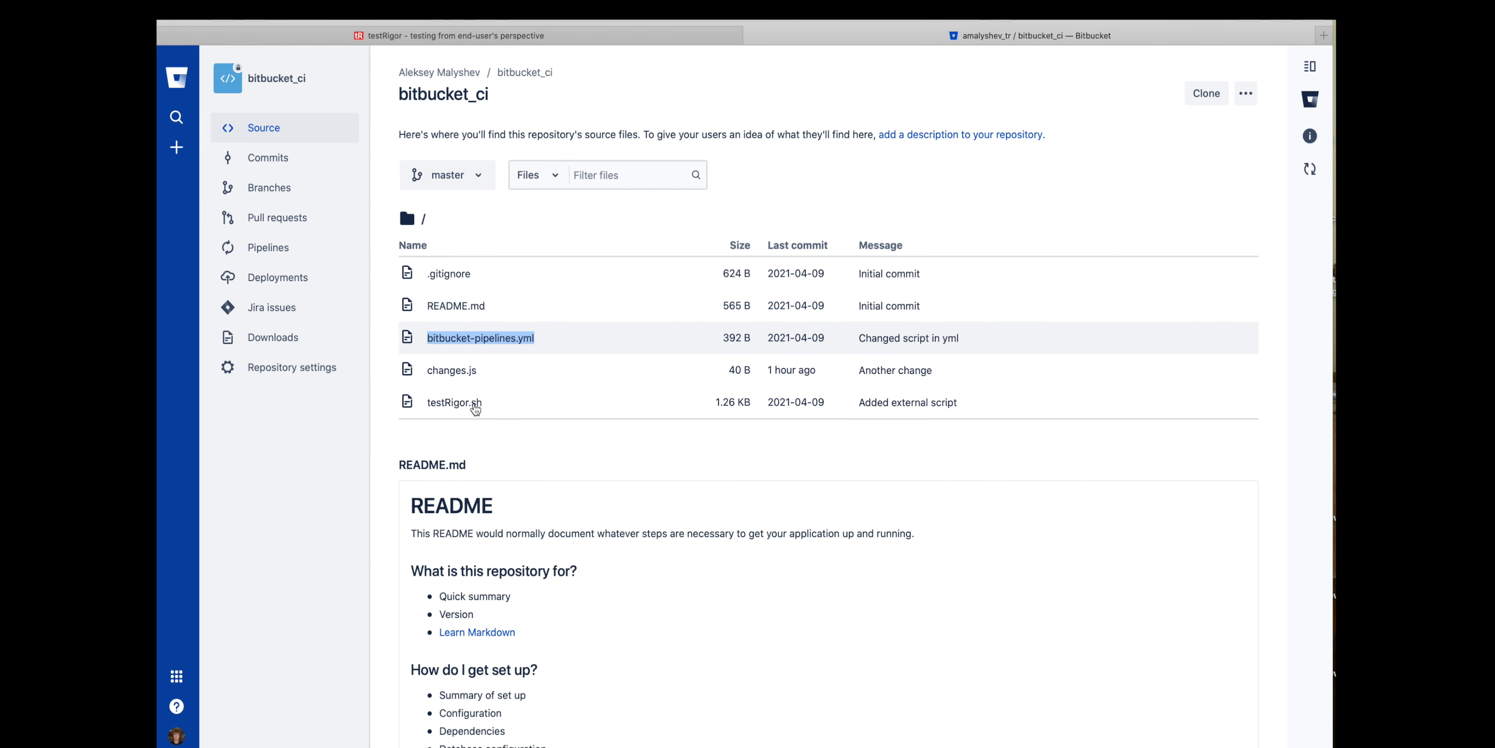
pyautogui.click(525, 342)
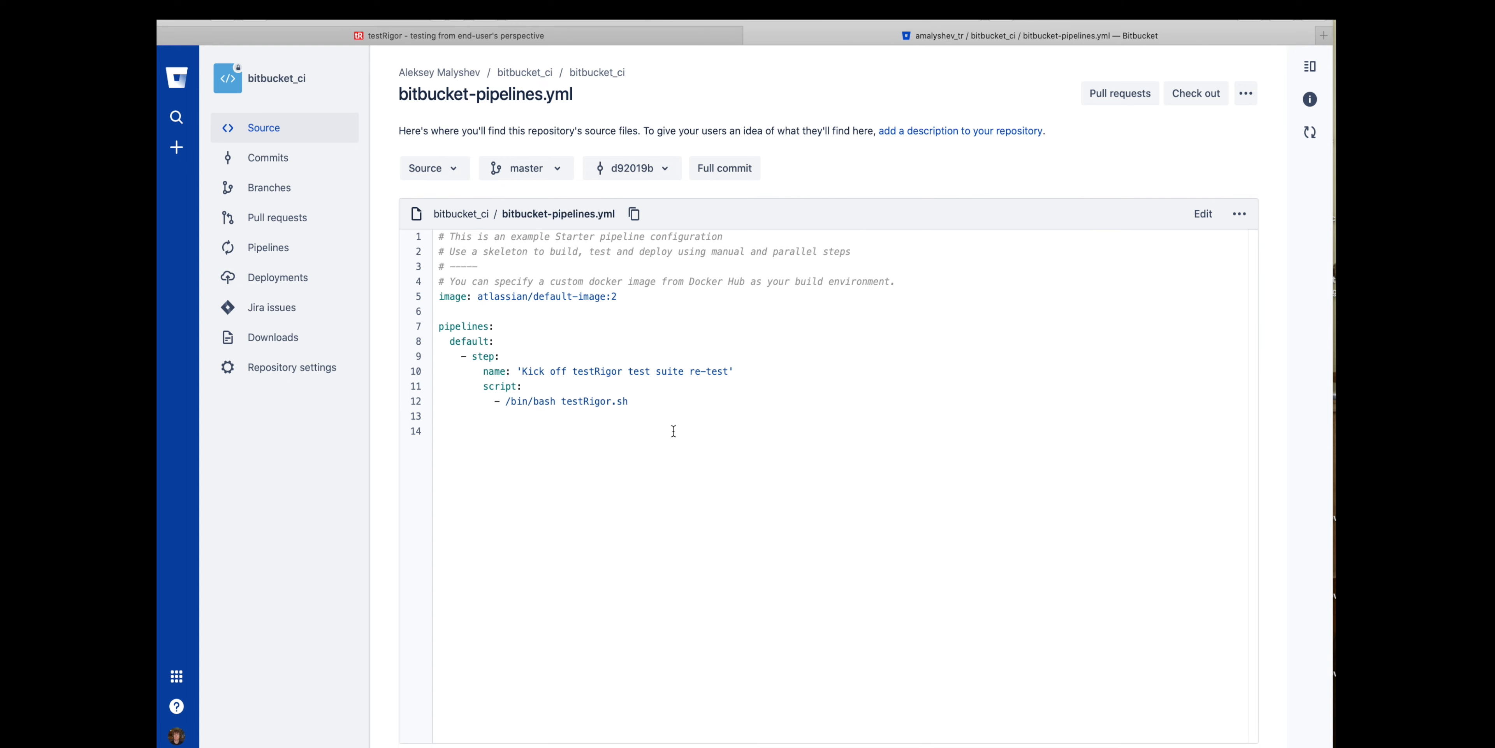
pyautogui.moveTo(646, 405); pyautogui.dragTo(554, 401)
pyautogui.click(569, 400)
# - Open testRigor.sh from the repository source, read through the script and return to the file list
pyautogui.click(284, 133)
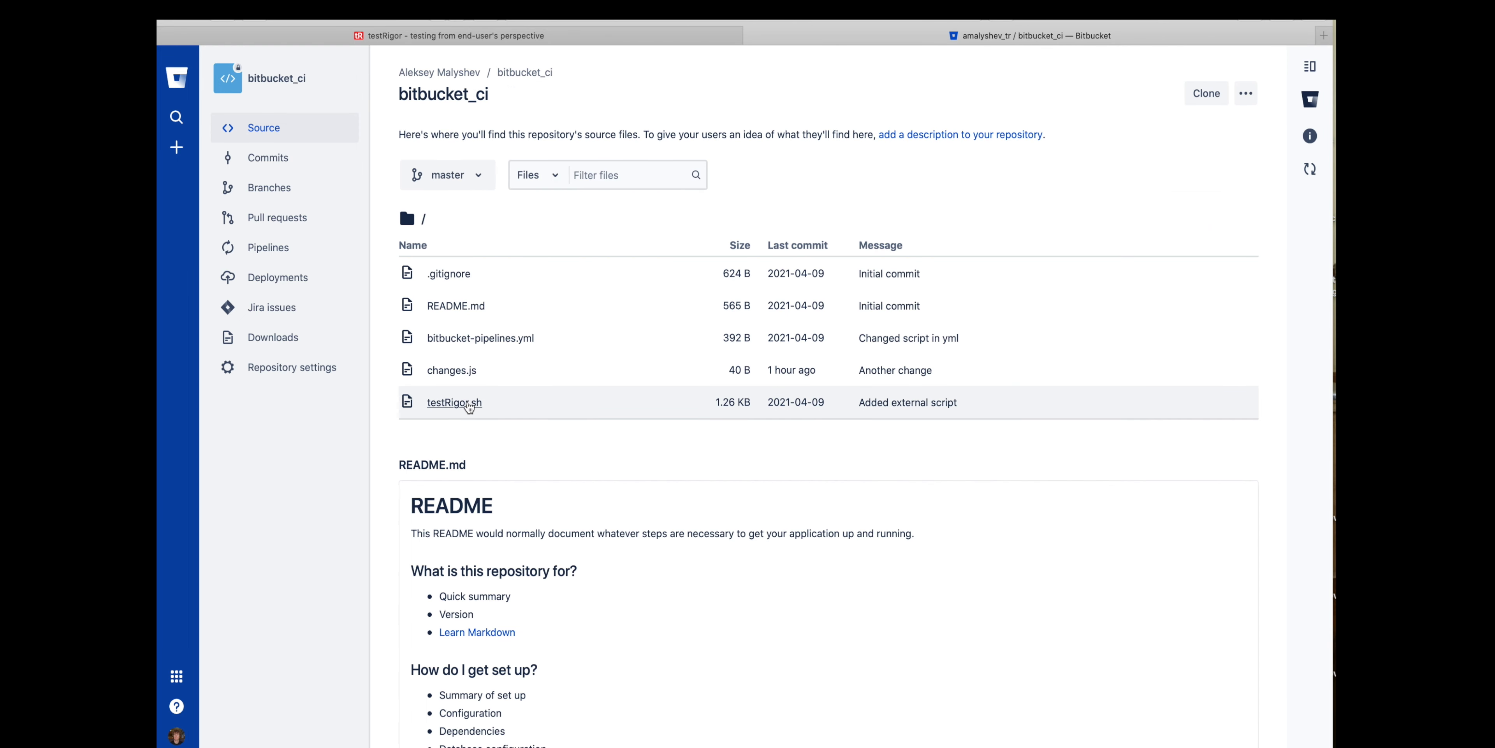
pyautogui.click(469, 406)
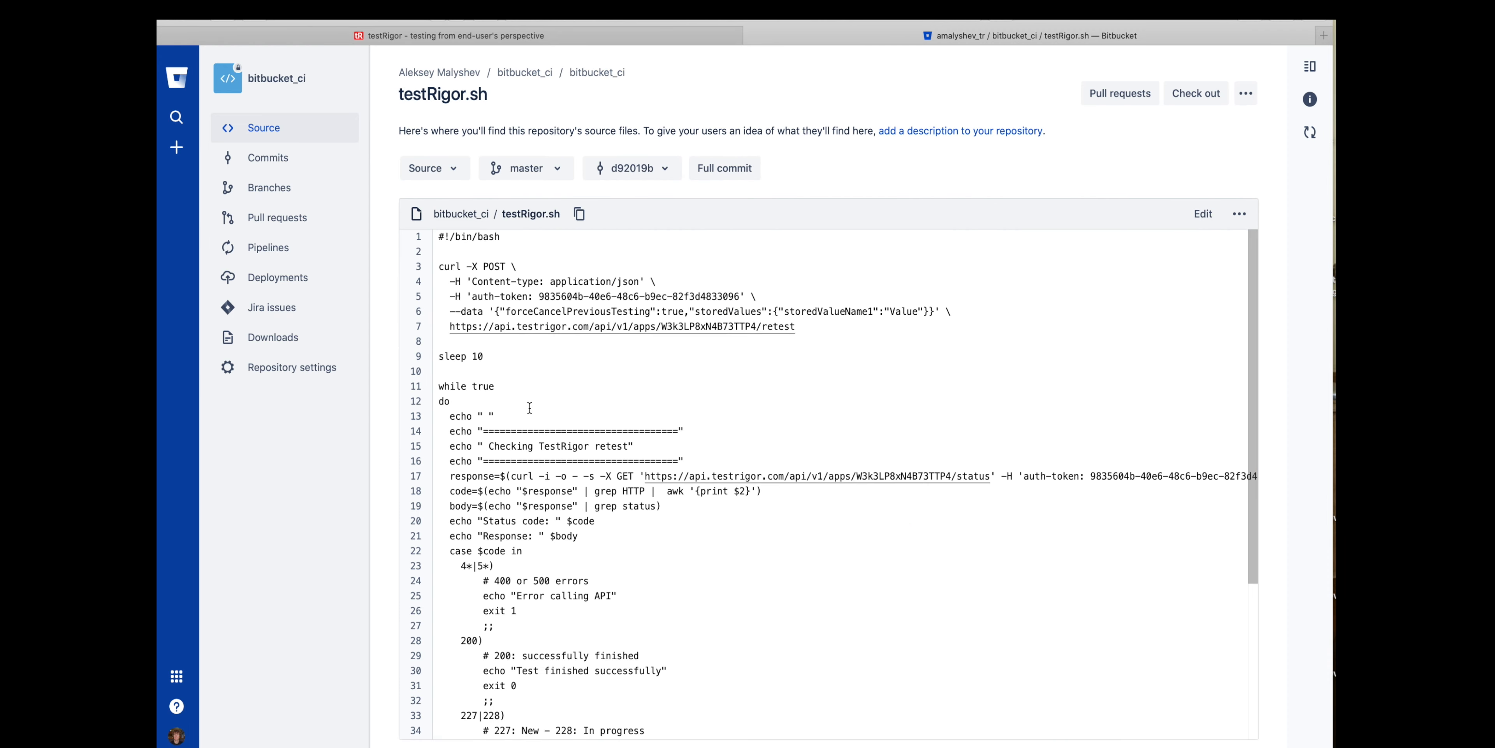
pyautogui.scroll(-5, 530, 408)
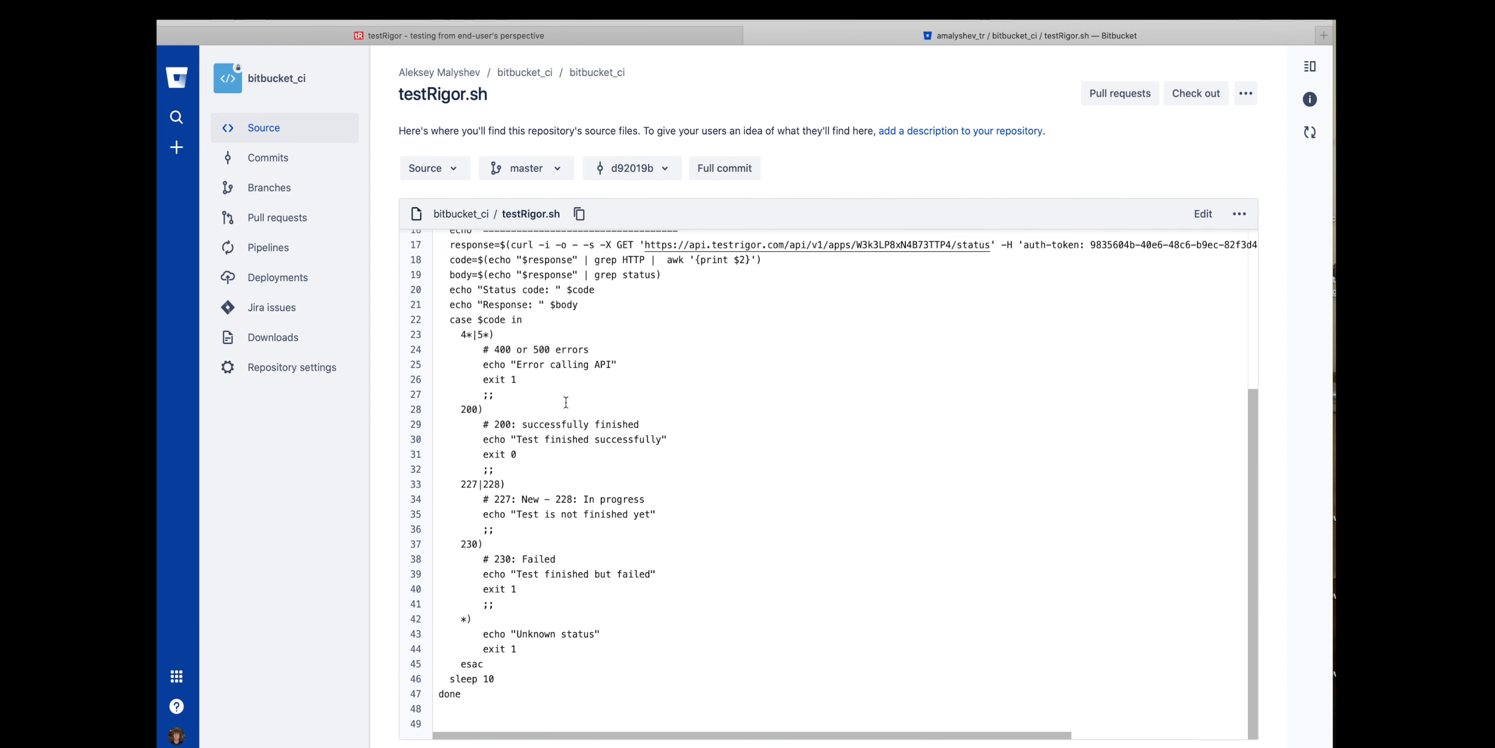
pyautogui.scroll(5, 566, 402)
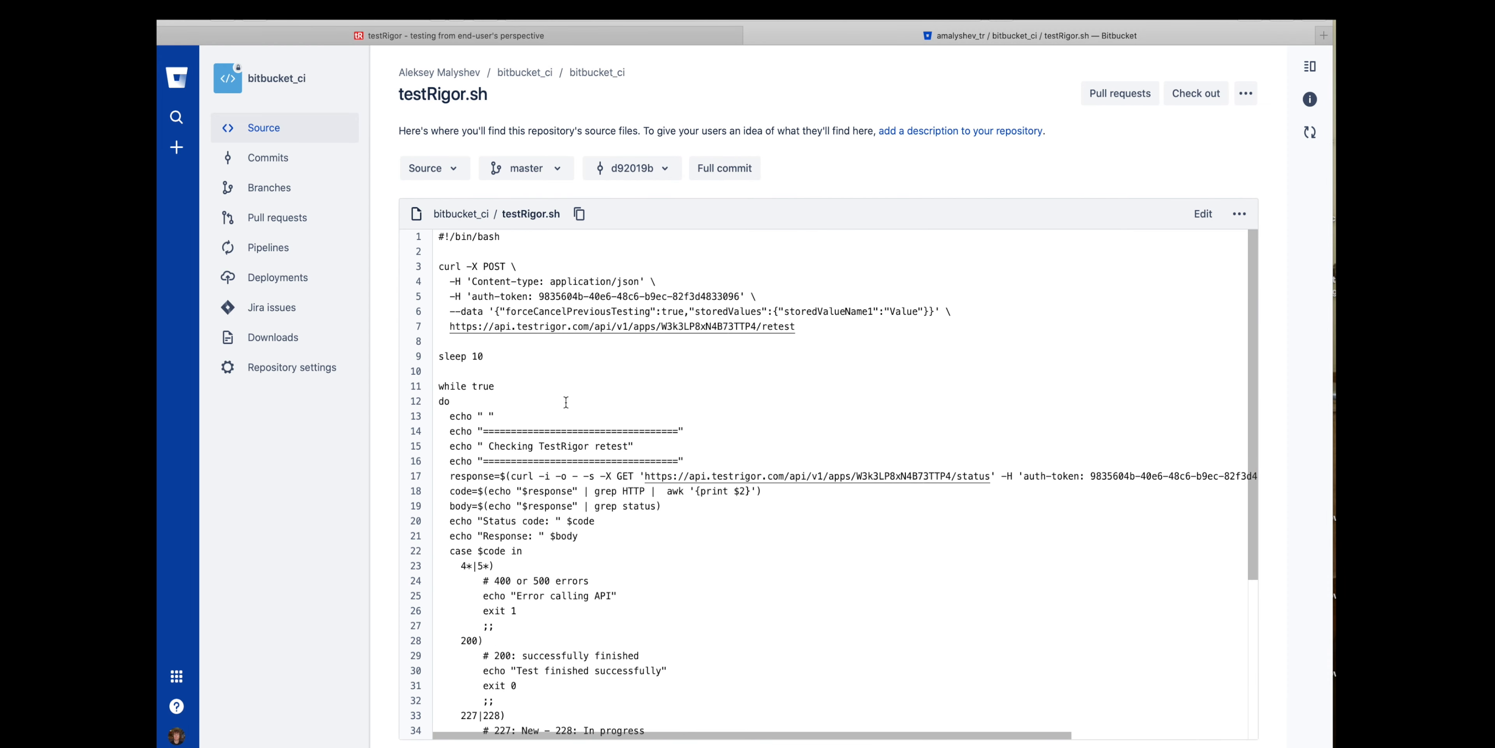
pyautogui.click(273, 132)
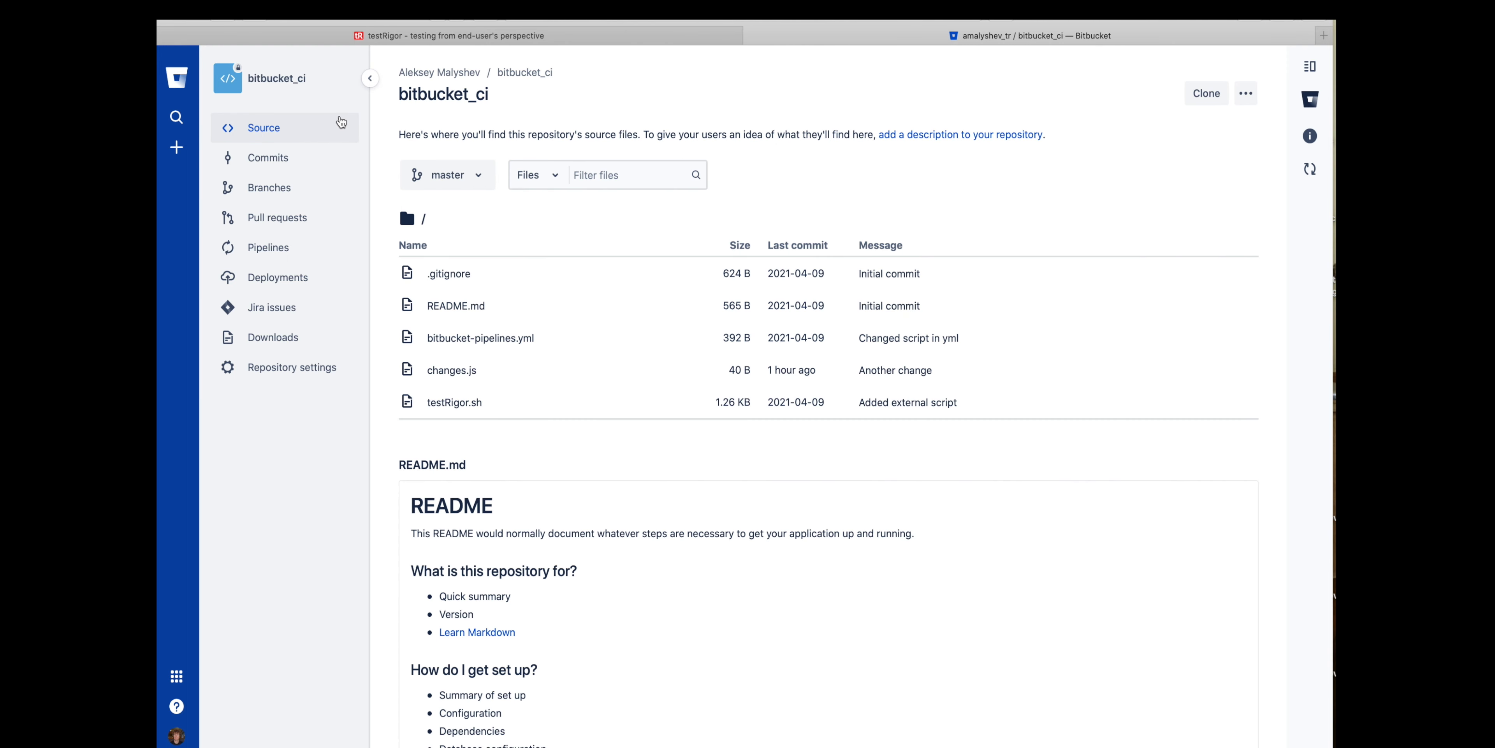
# - Switch to Terminal and check the bitbucket_ci repository's state with git status
pyautogui.moveTo(958, 737)
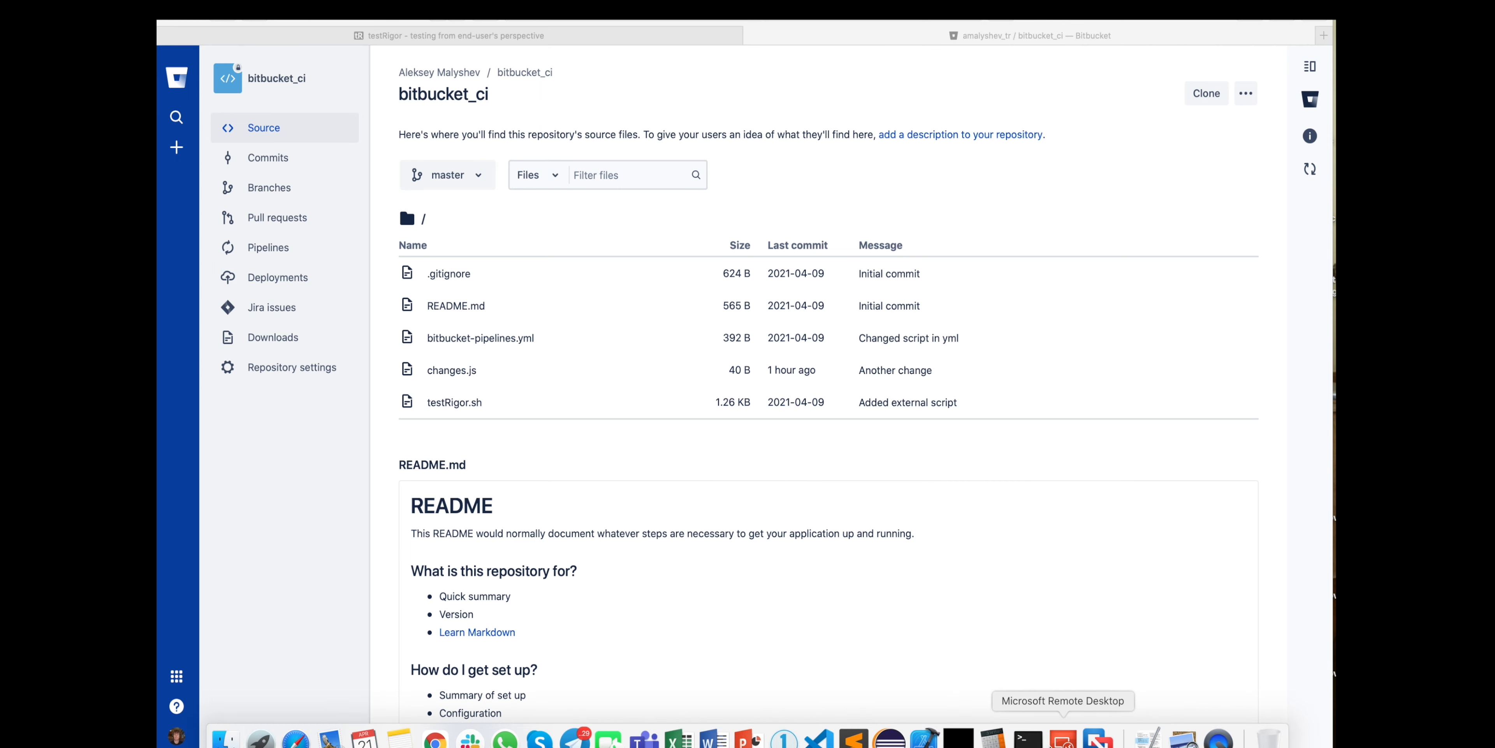
pyautogui.click(1028, 738)
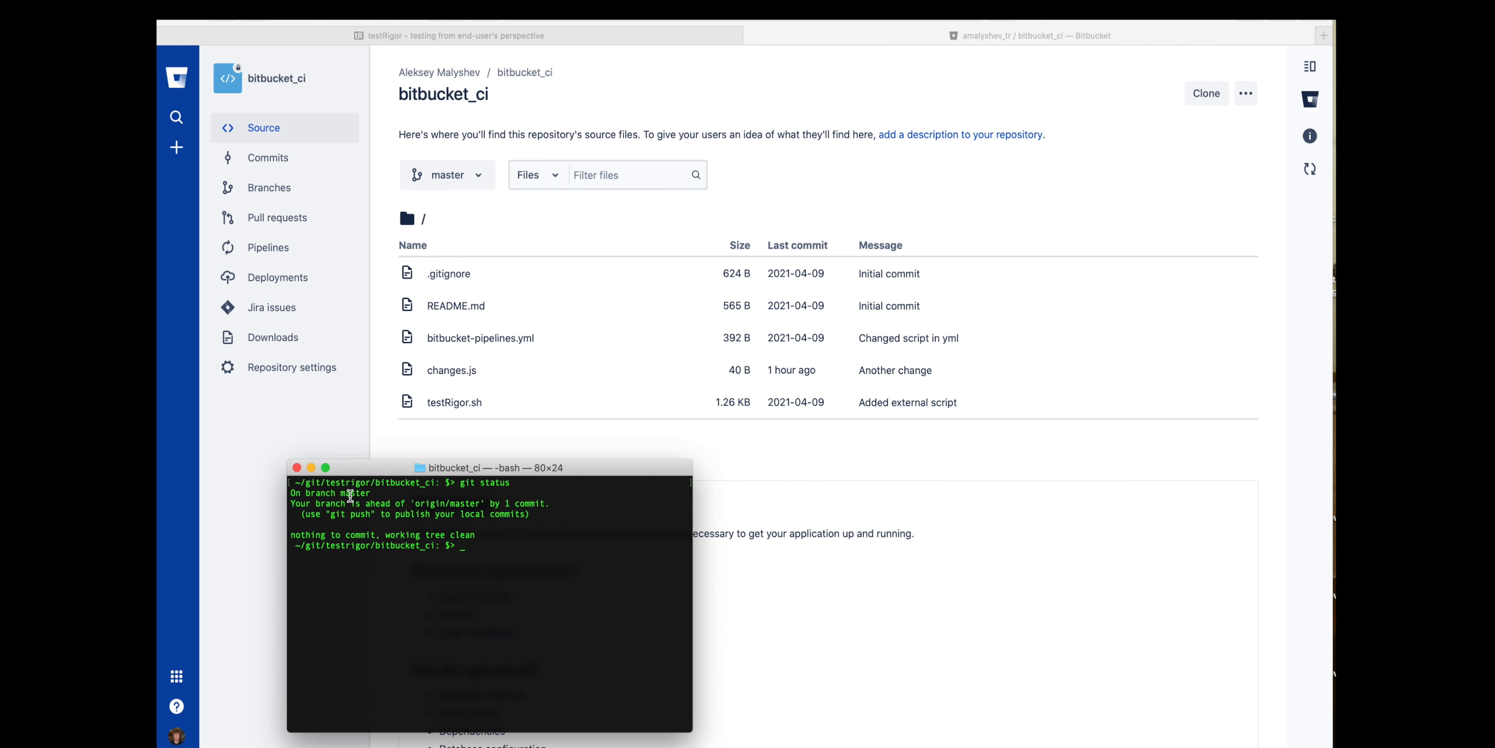
pyautogui.press('Up')
pyautogui.press('Return')
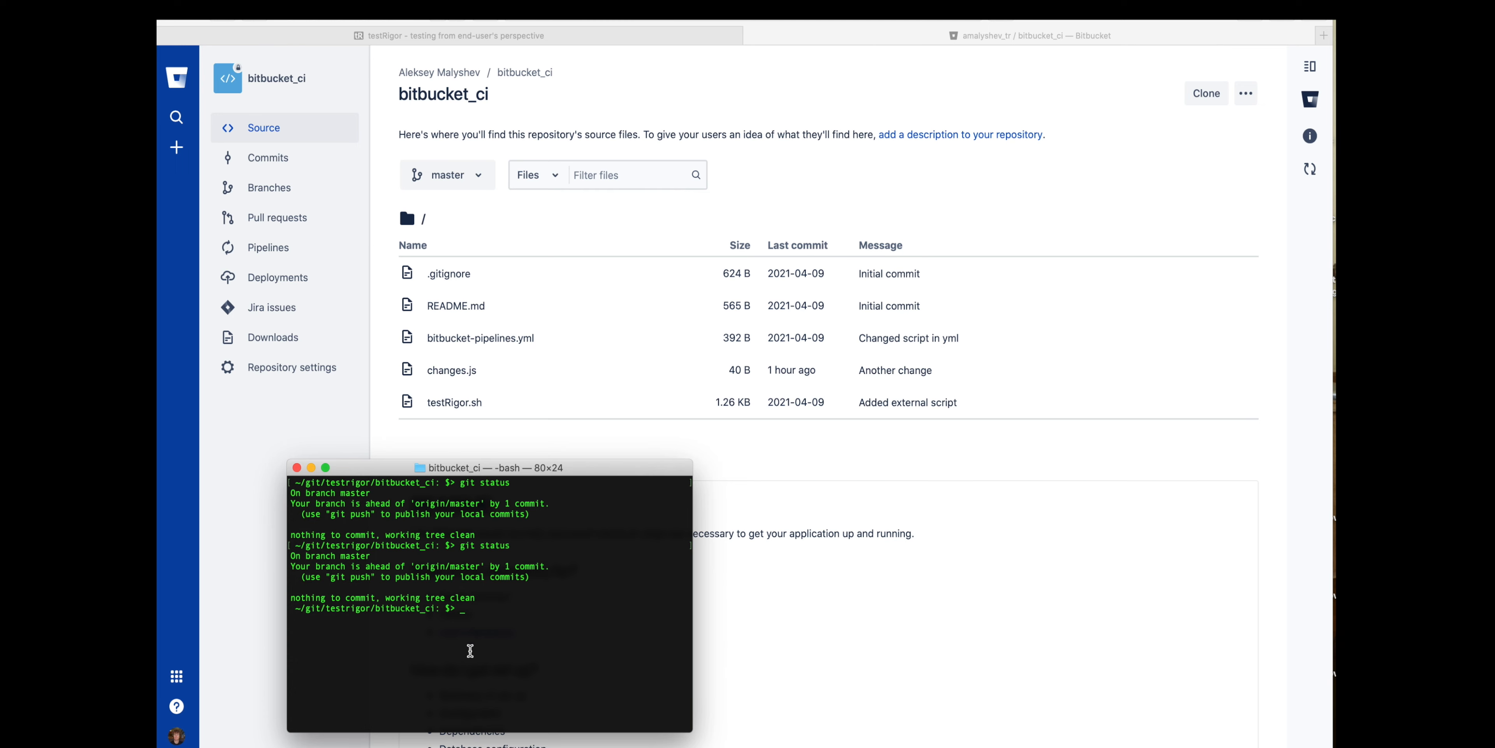
# - Push the local commit on master with git push and view the pipeline runs in Bitbucket
pyautogui.write('git push')
pyautogui.press('Return')
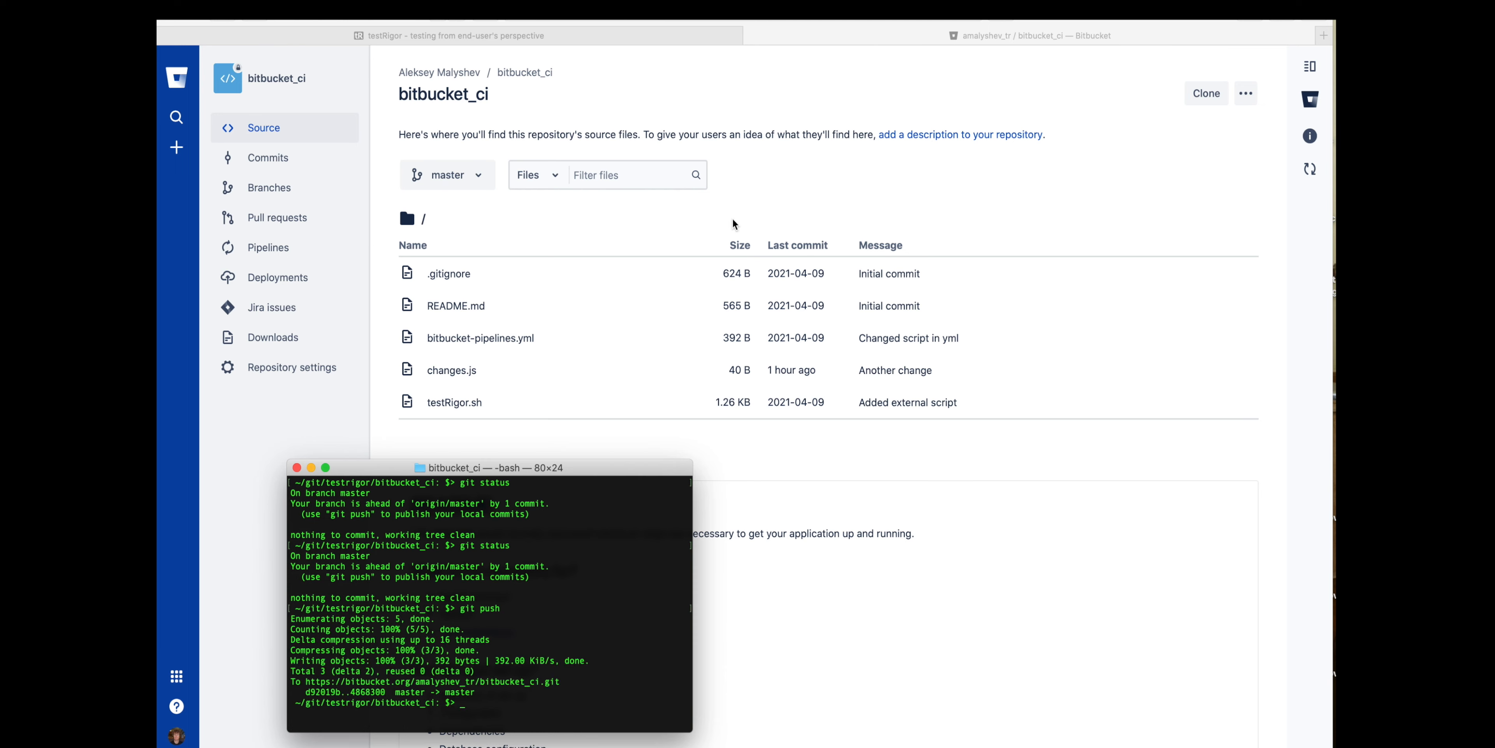
pyautogui.click(792, 189)
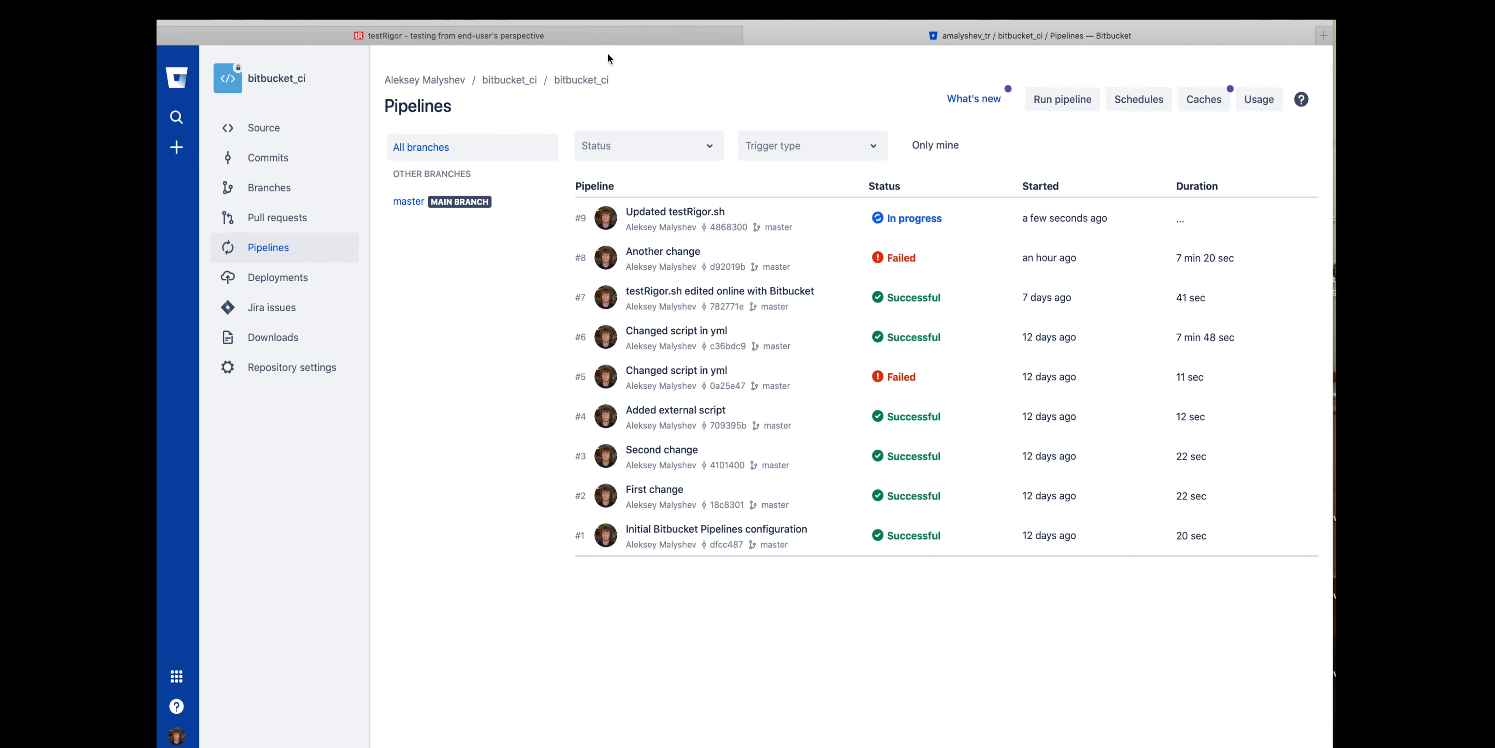
# - Switch to testRigor and open the suite's test cases to check the execution status
pyautogui.click(614, 34)
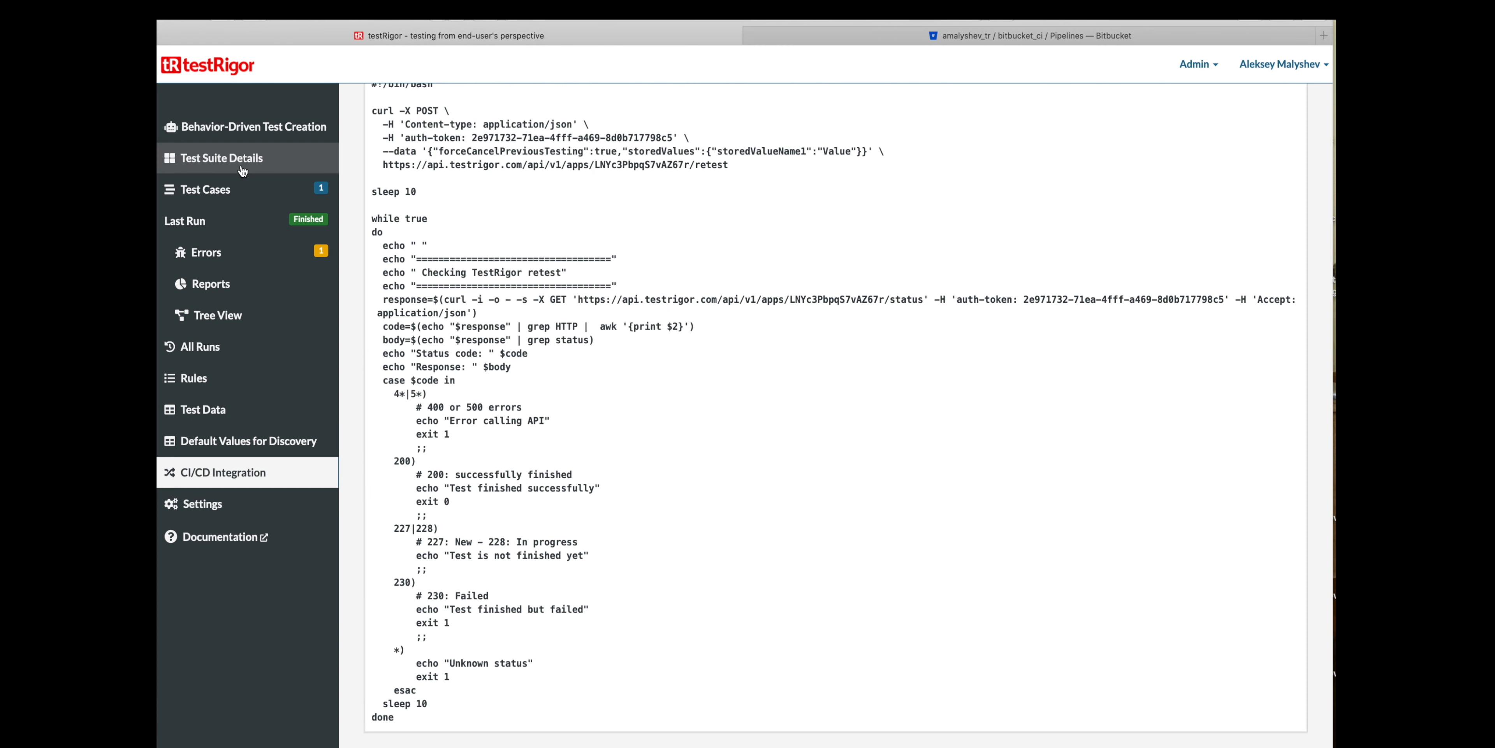
pyautogui.click(206, 190)
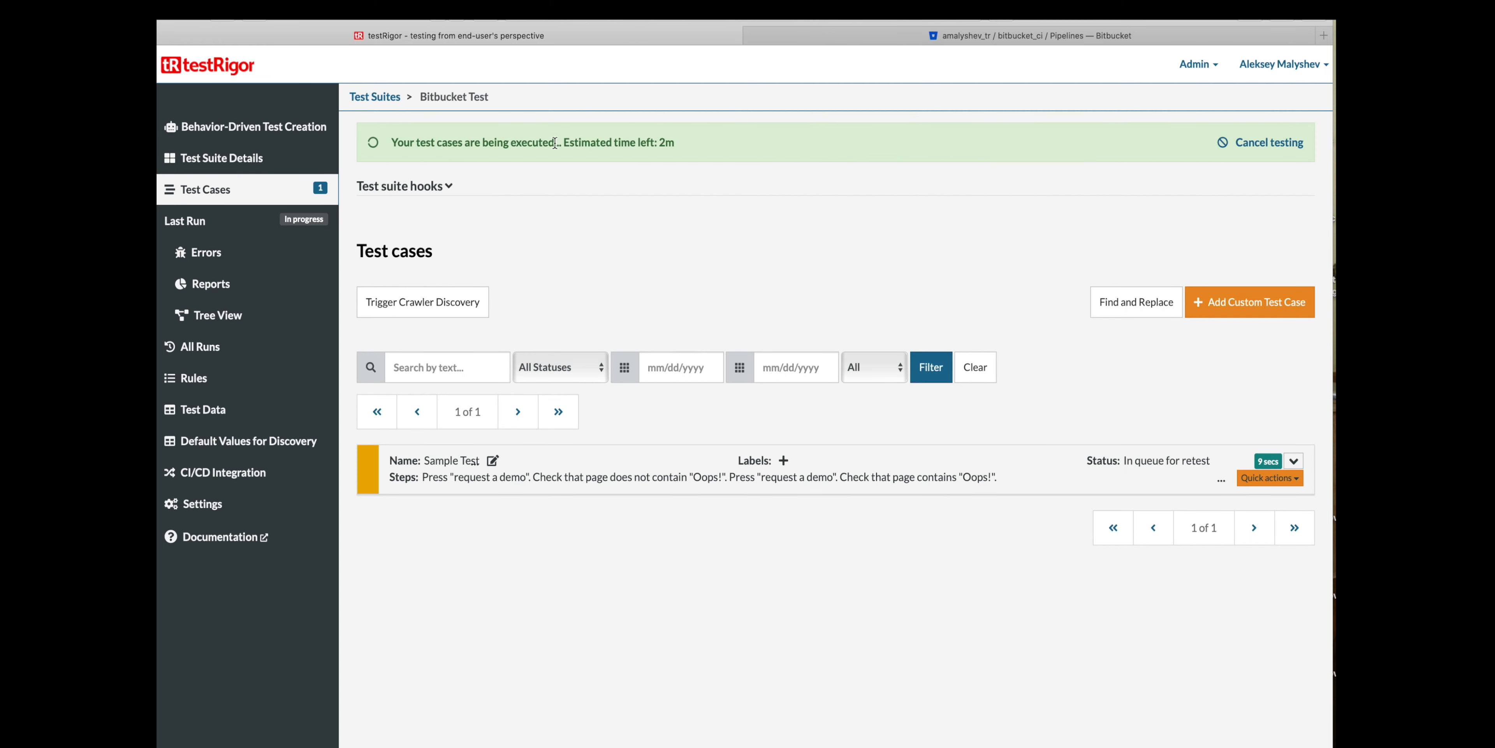
pyautogui.moveTo(391, 143); pyautogui.dragTo(530, 143)
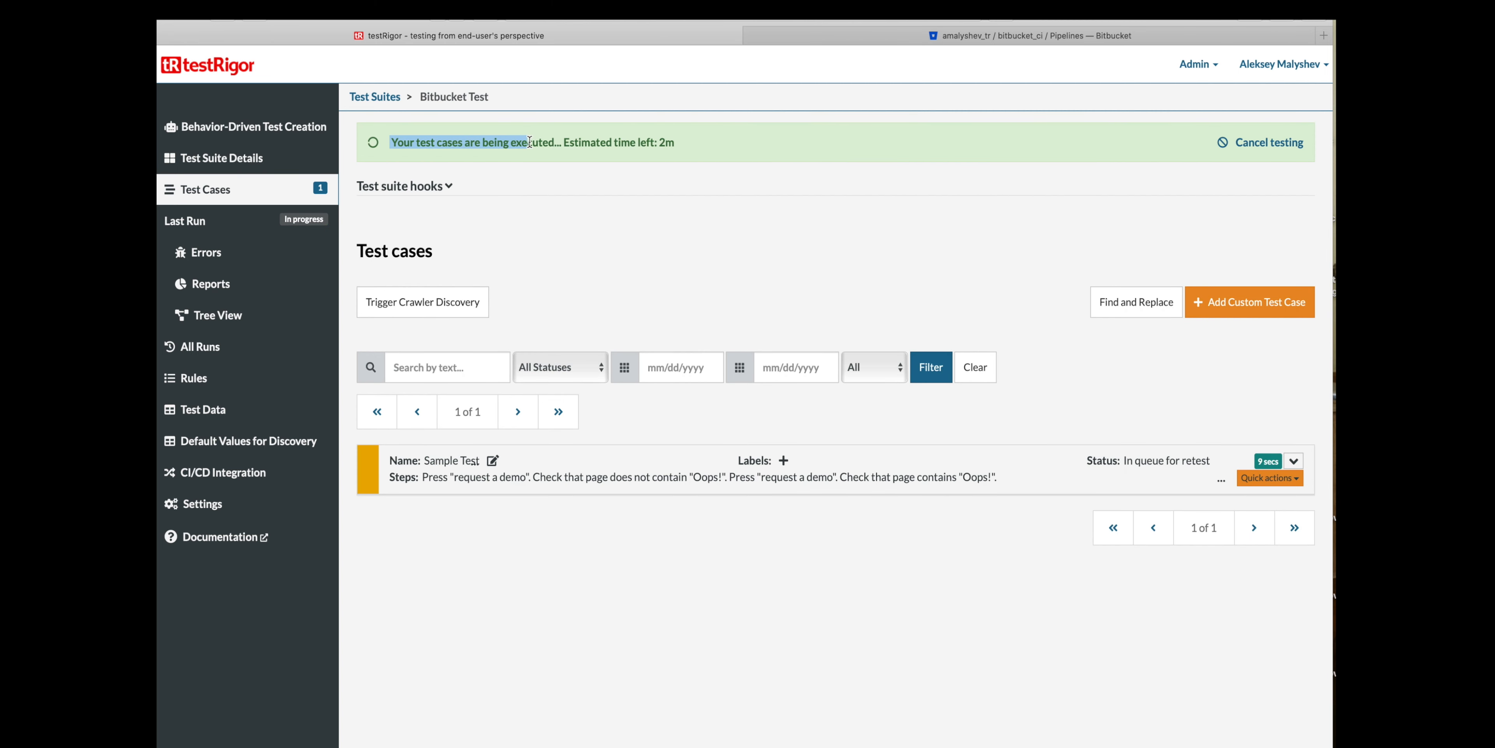
pyautogui.click(769, 202)
# - Expand the Sample Test case and look over its details and step screenshots
pyautogui.click(1293, 460)
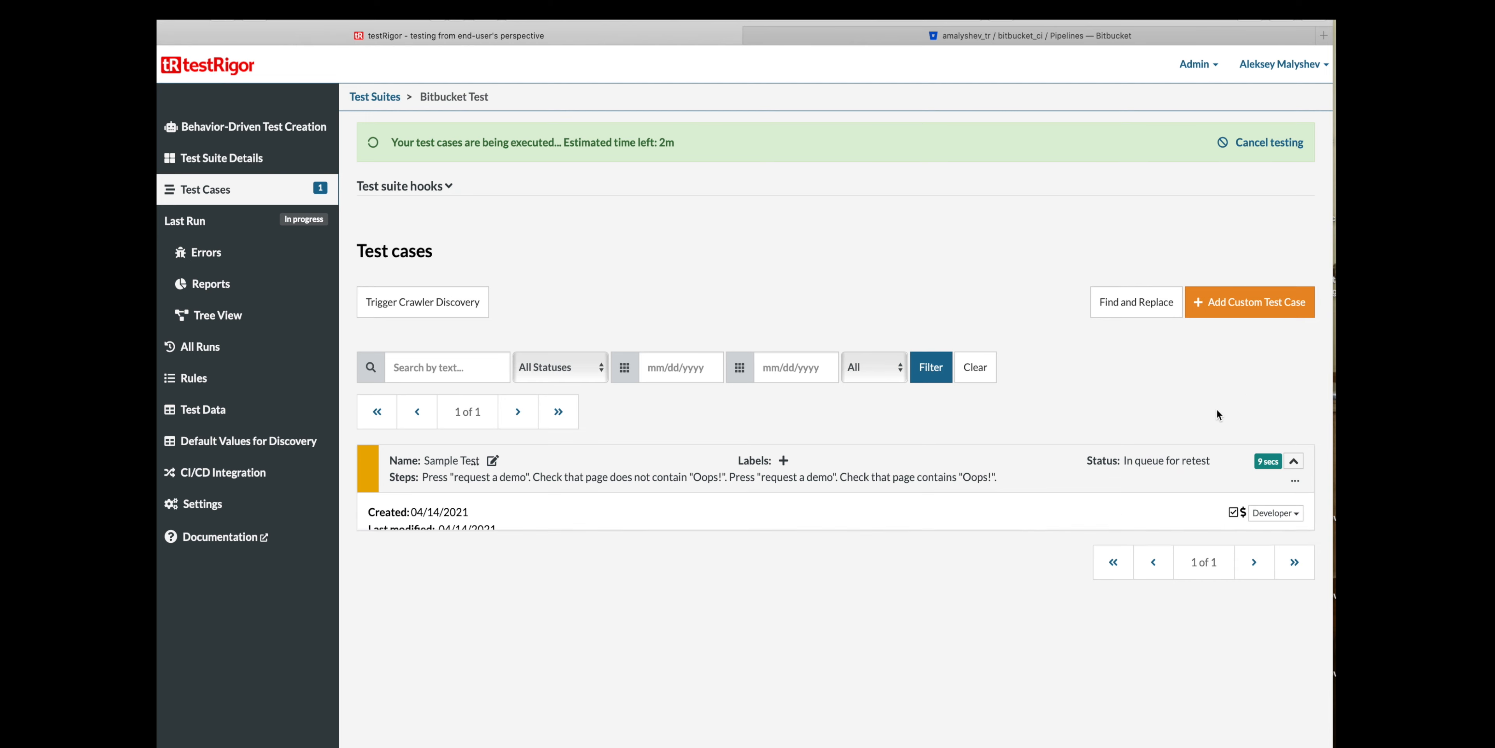
pyautogui.scroll(-4, 1099, 443)
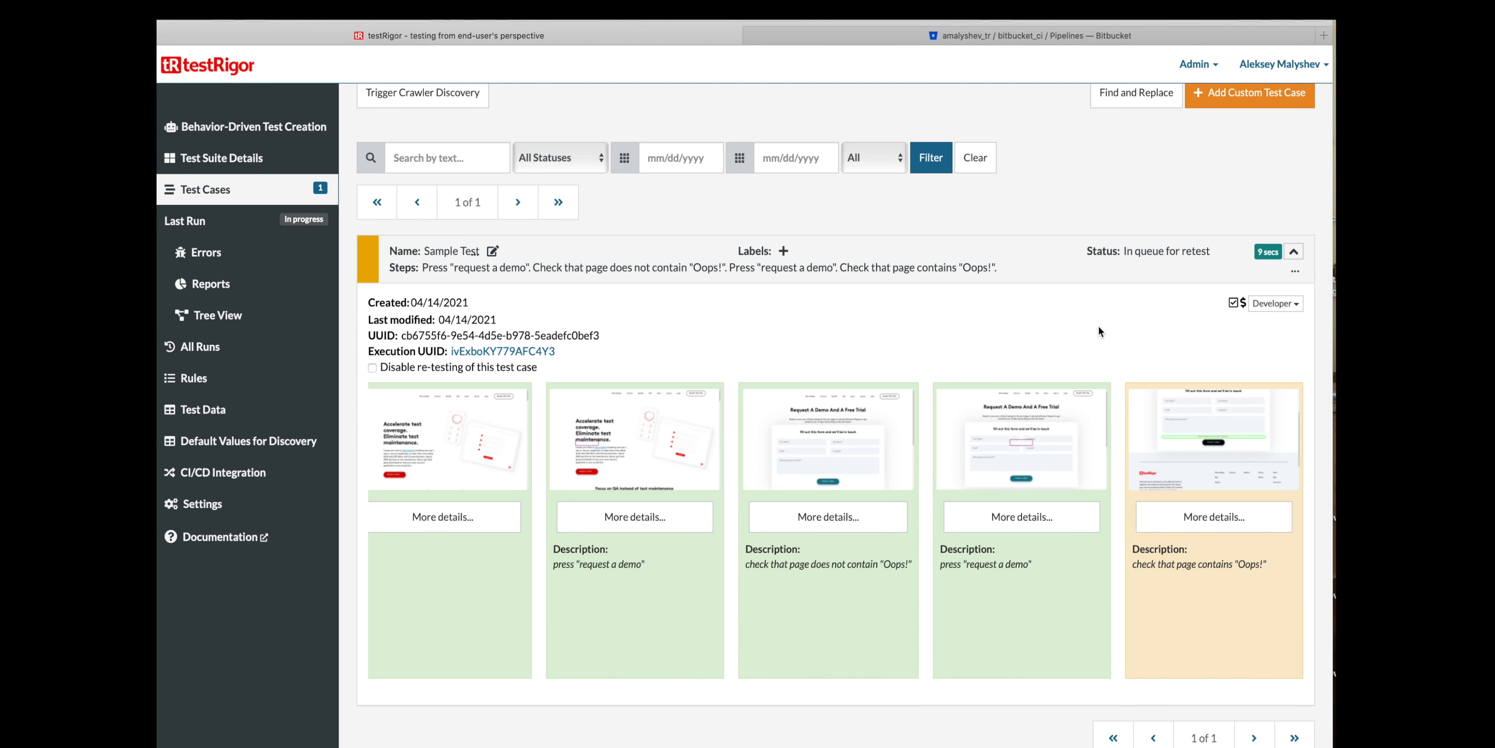
pyautogui.scroll(4, 1081, 323)
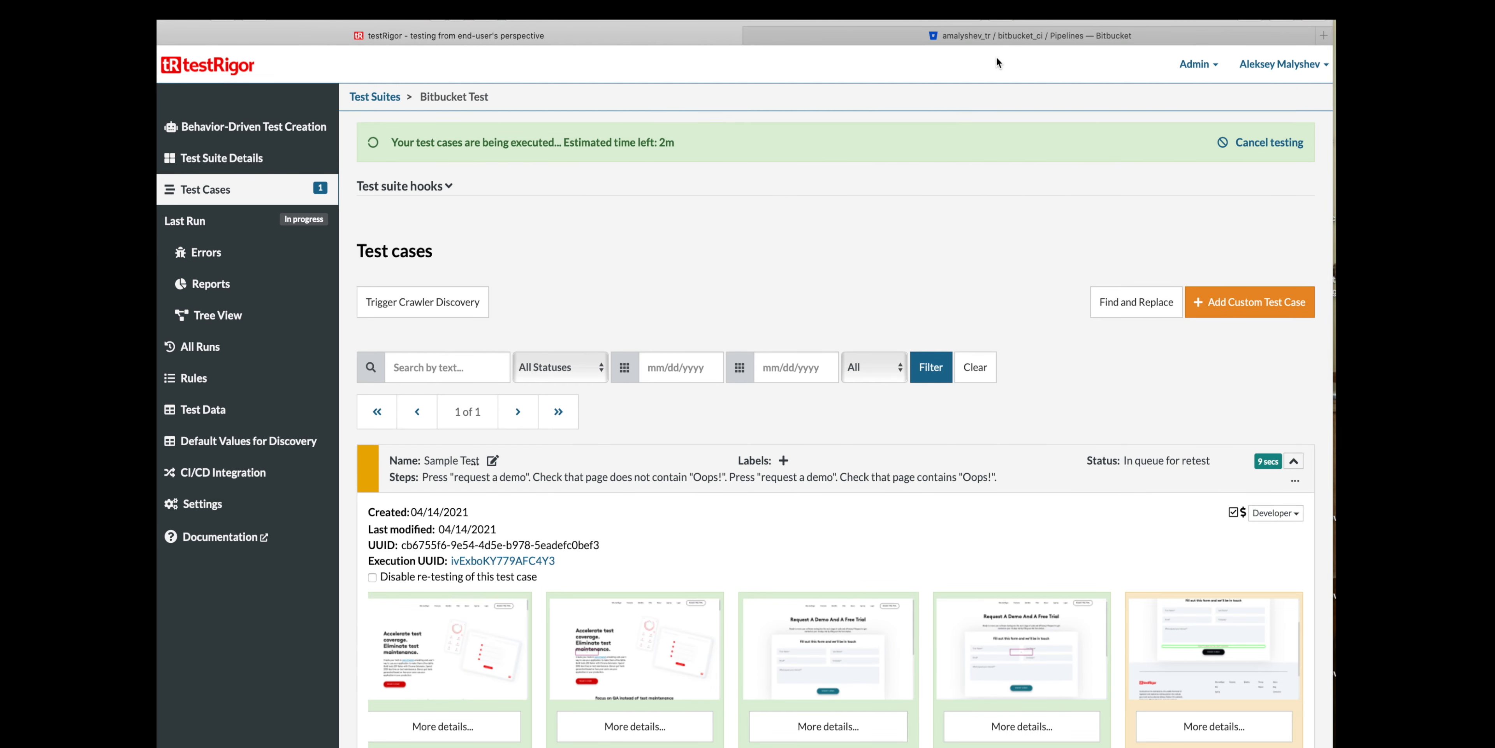
# - Switch to Bitbucket and open the in-progress "Updated testRigor.sh" pipeline run to view its build log
pyautogui.click(992, 38)
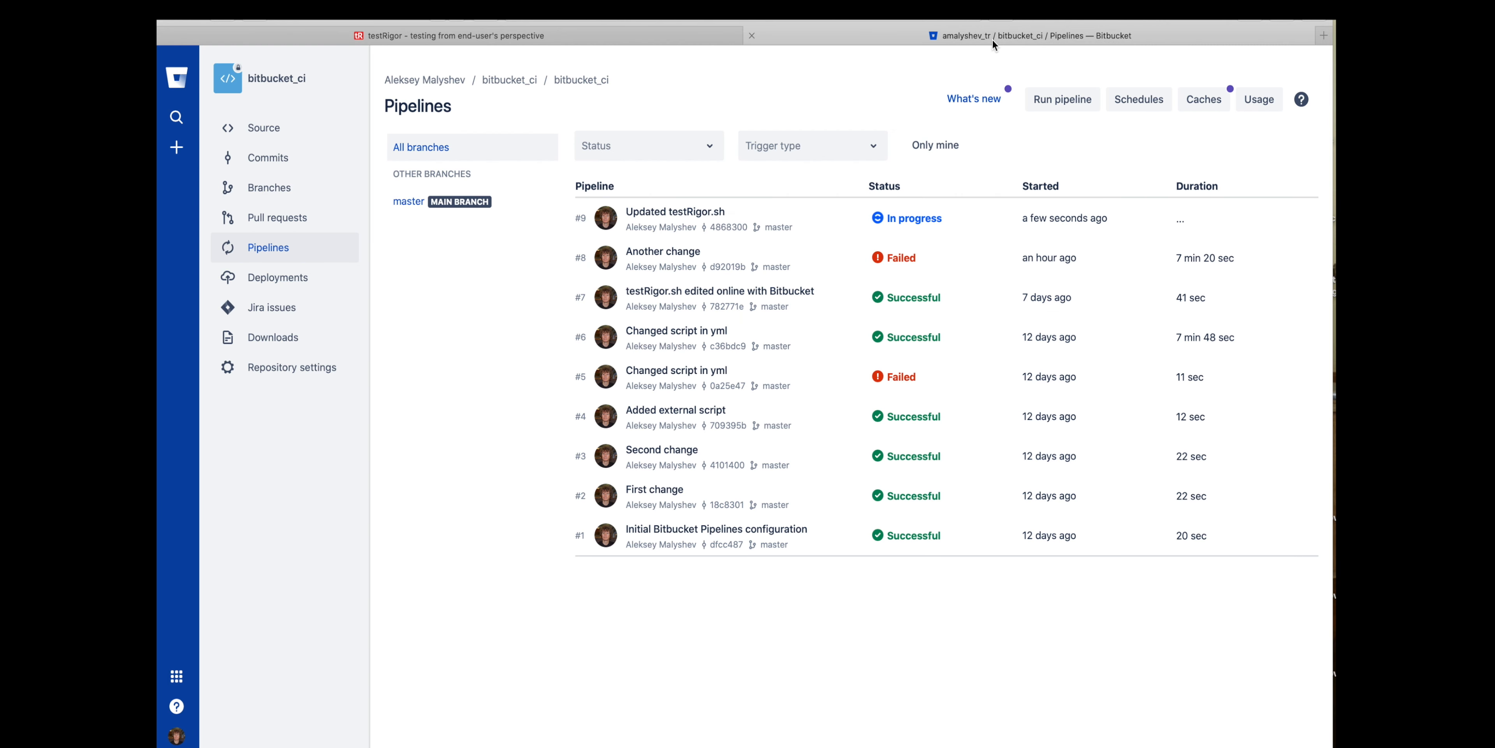
pyautogui.click(924, 217)
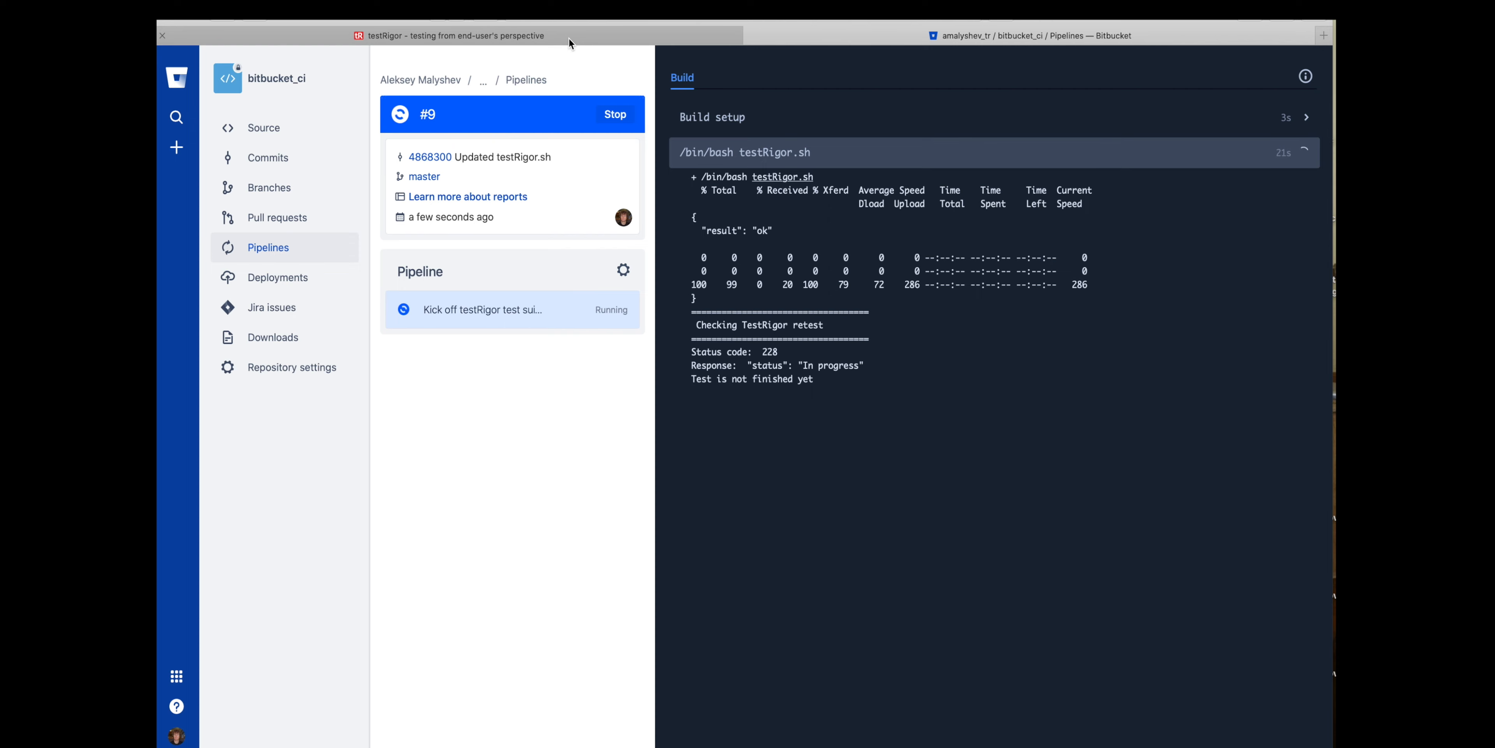
# - Check the Sample Test result in testRigor, and return to the list of pipeline runs in Bitbucket
pyautogui.click(611, 35)
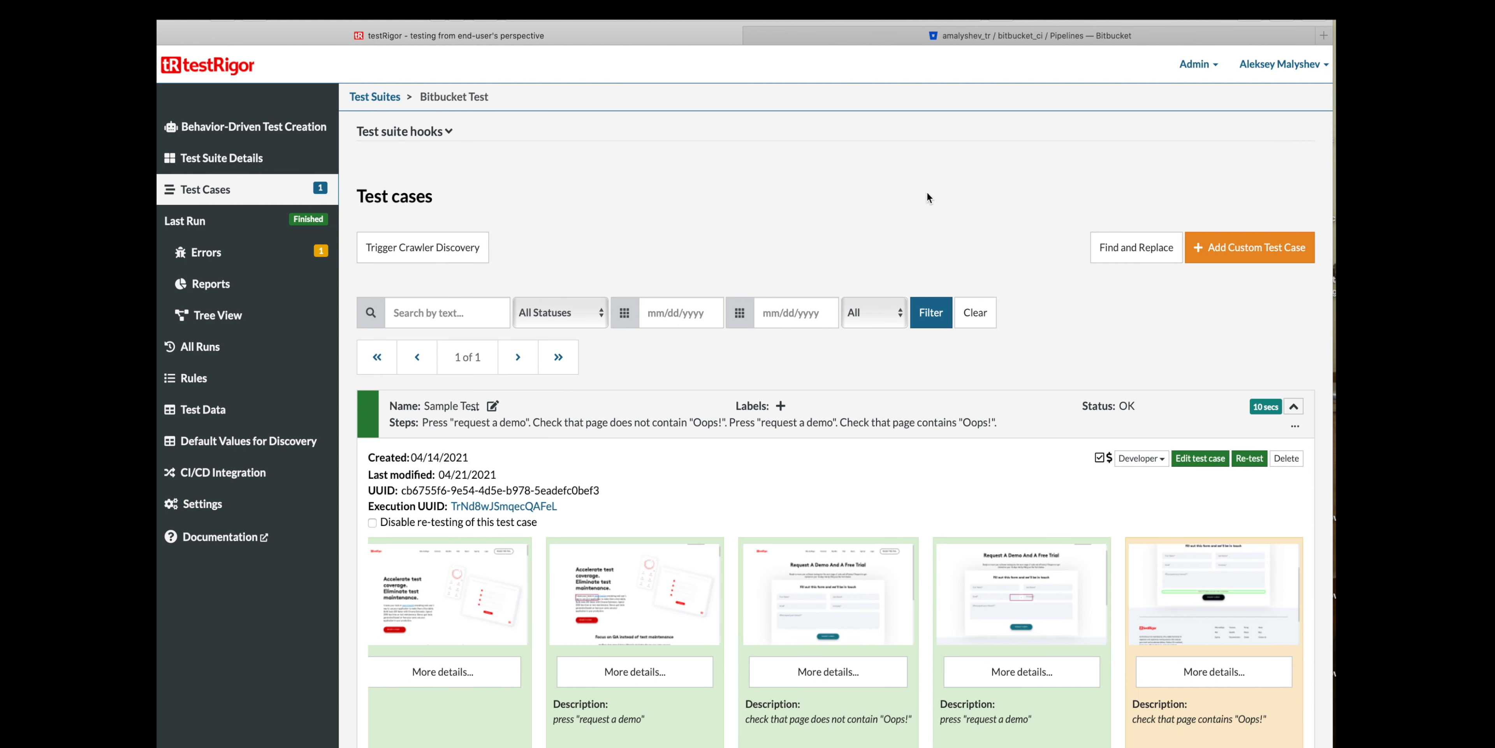
pyautogui.click(1048, 41)
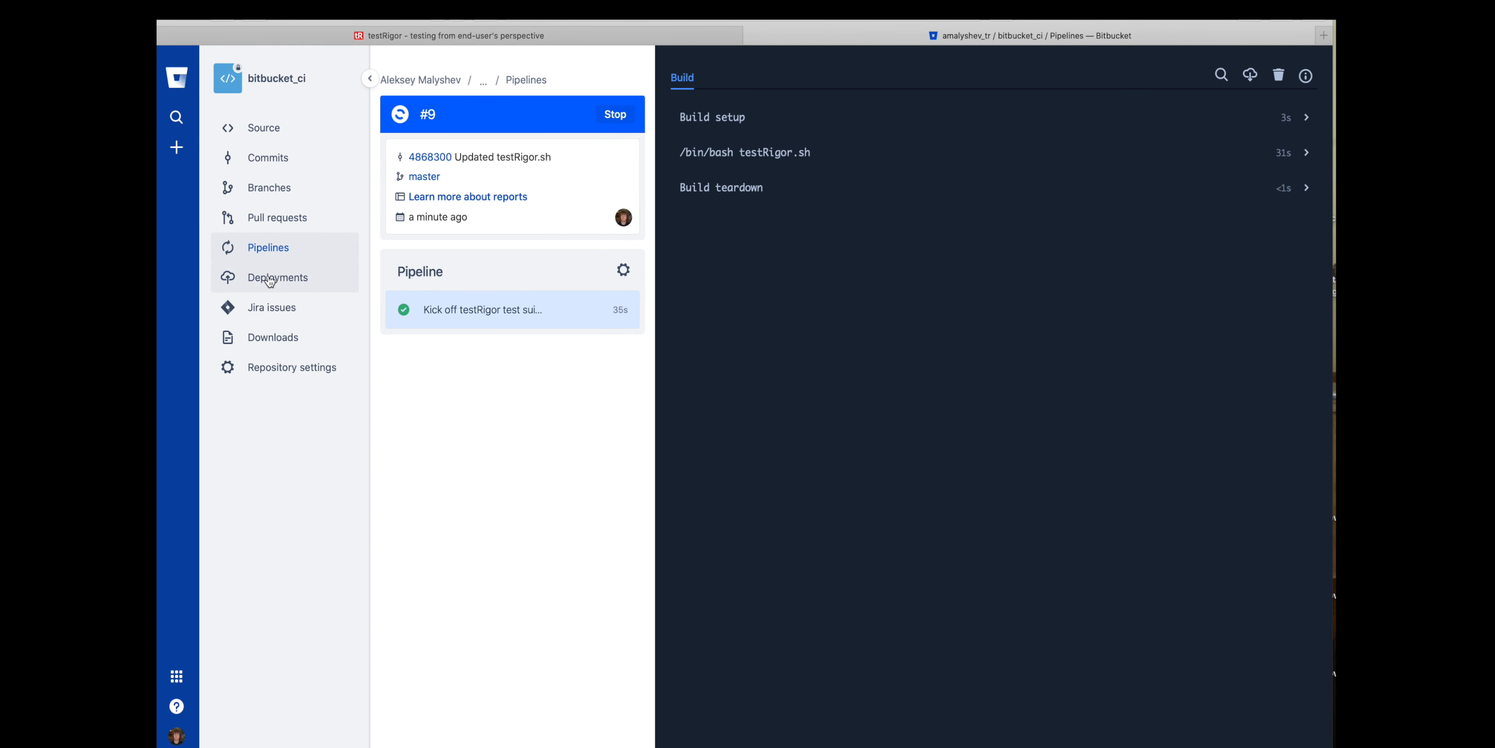
pyautogui.click(274, 254)
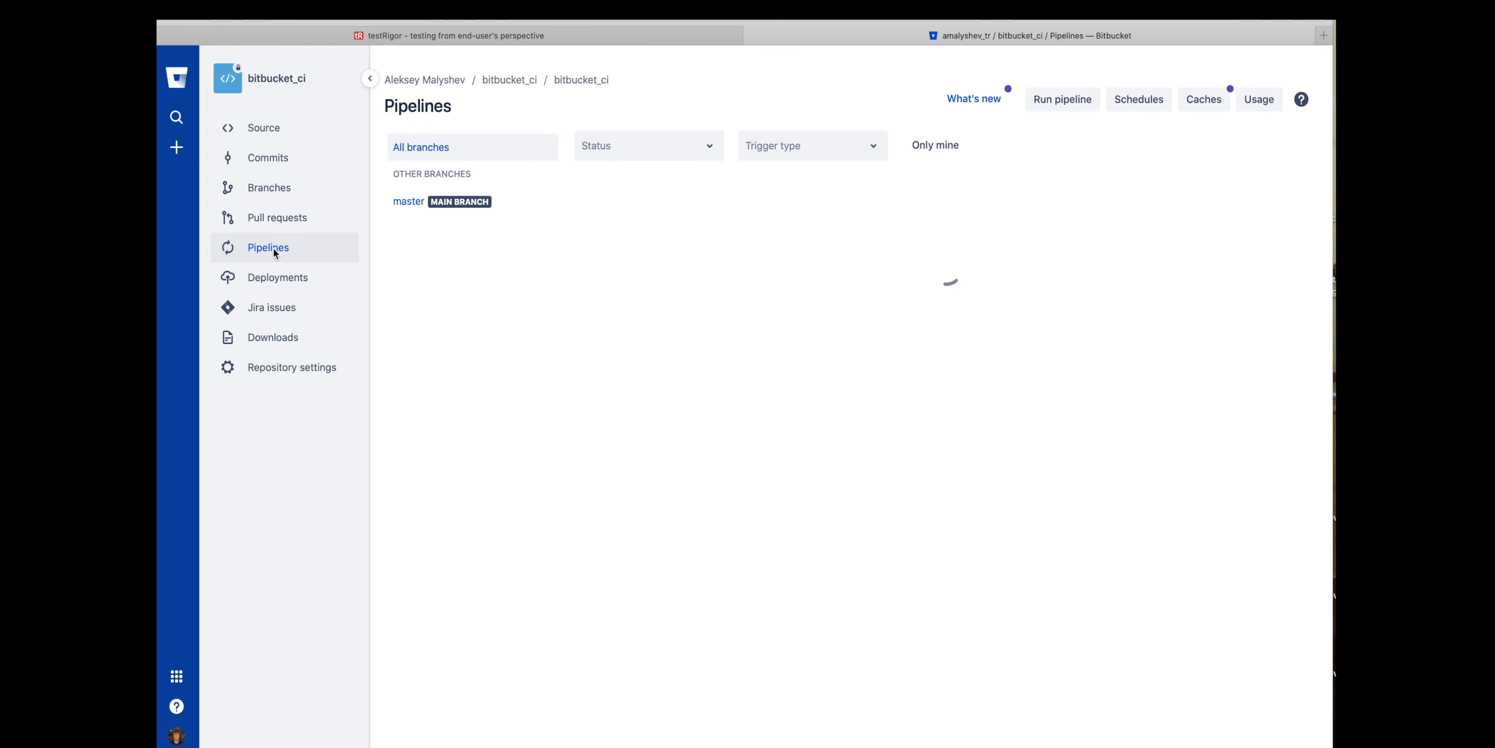